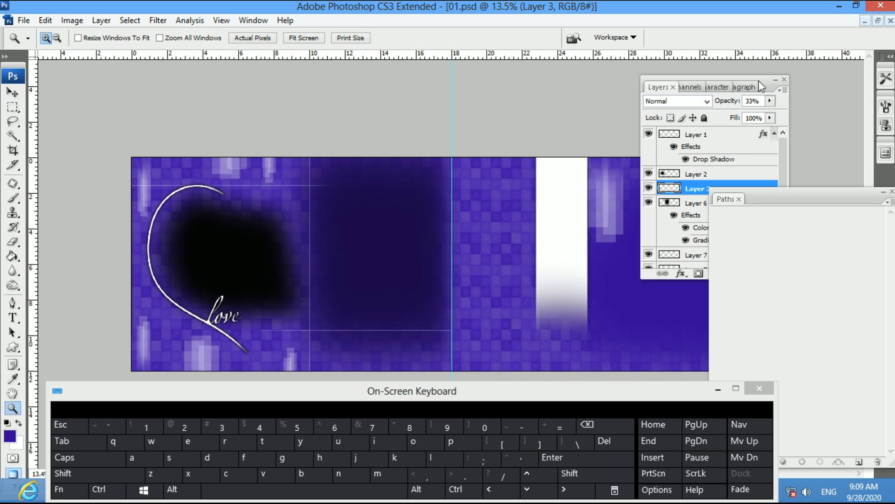
Move the Layers panel to the right edge and the Paths panel aside, then undo a trial purple fill
drag(760, 82, 891, 82)
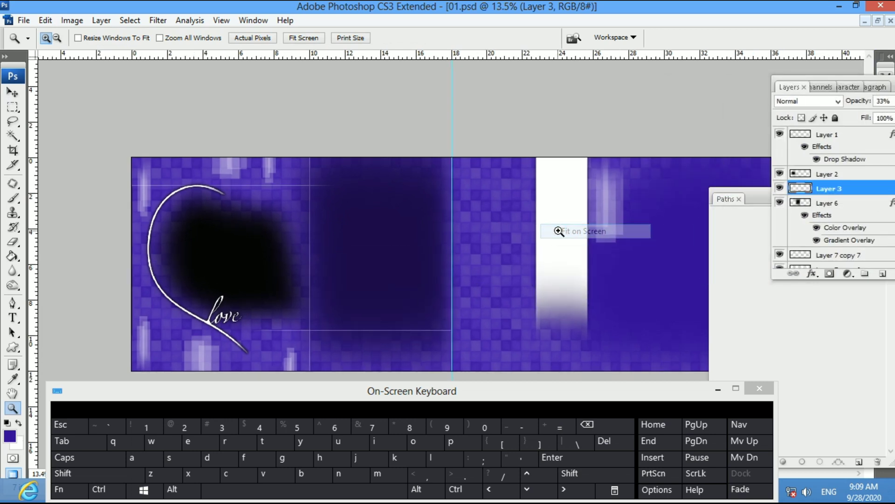
drag(748, 208, 346, 294)
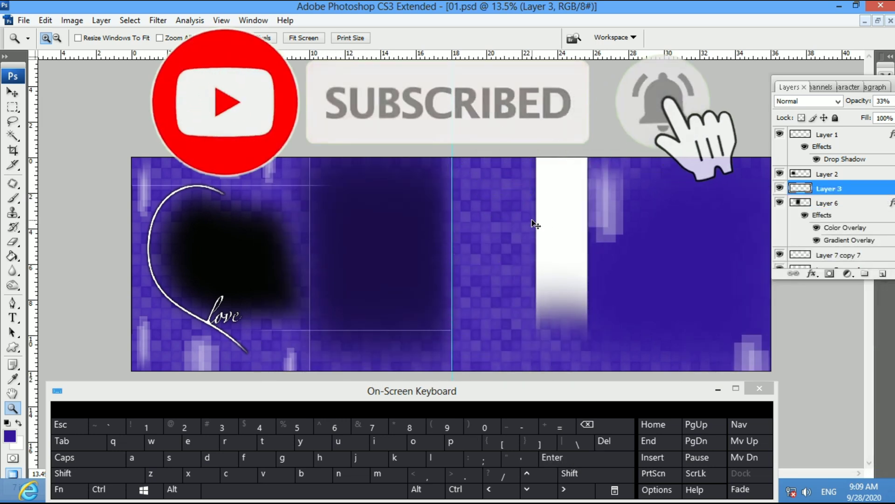
key(ctrl+plus)
key(alt+BackSpace)
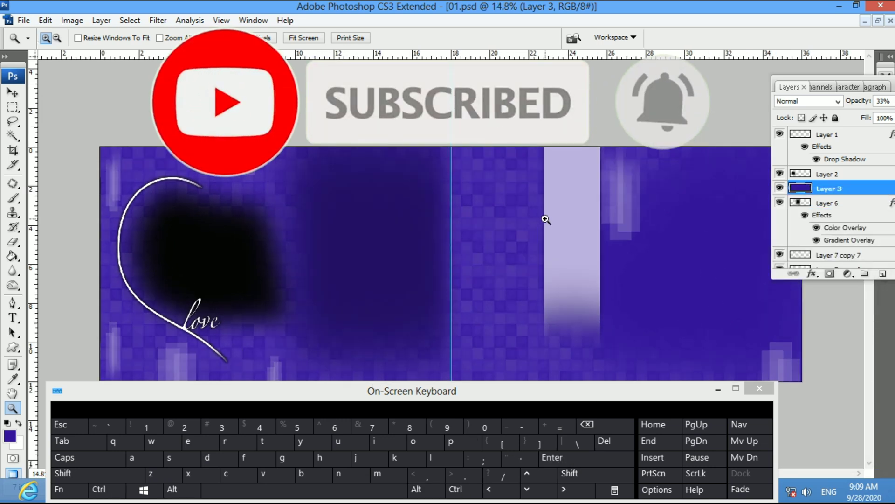
key(ctrl+alt+z)
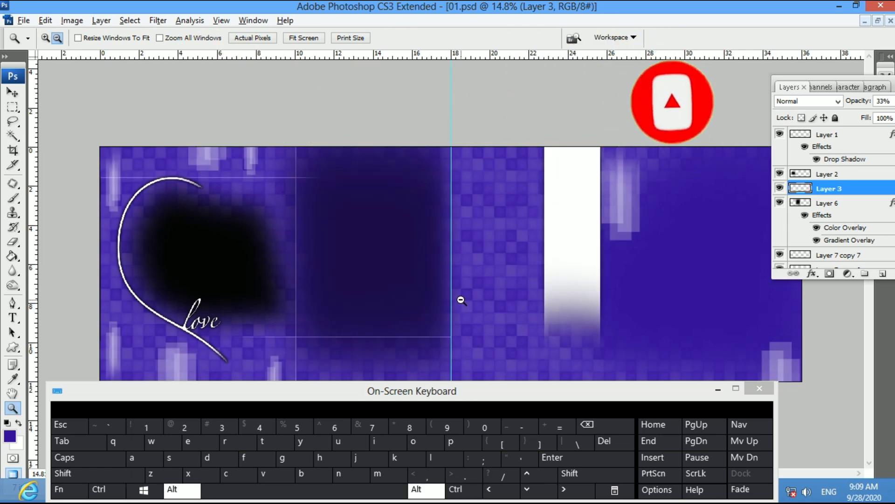
key(alt+i)
key(i)
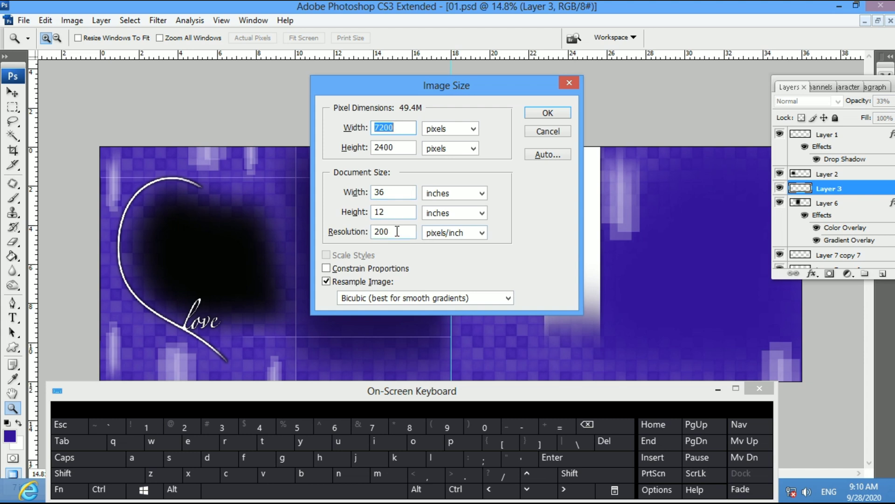
click(541, 113)
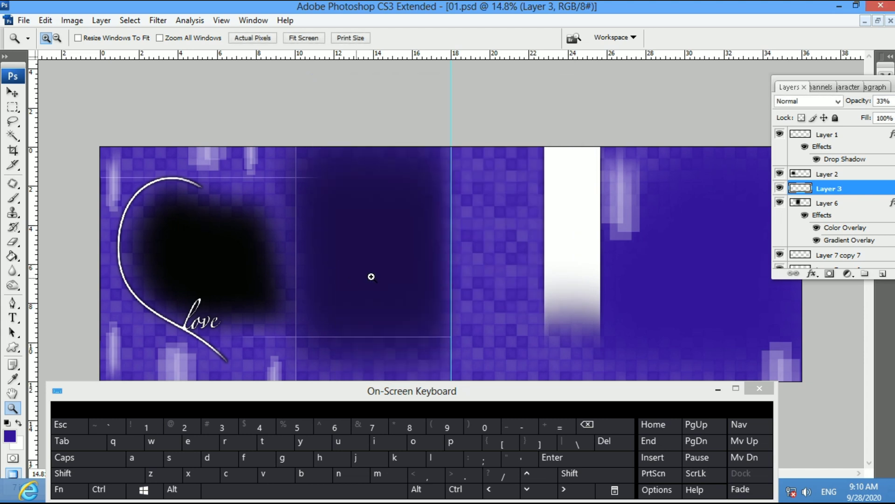
right_click(549, 224)
click(553, 235)
key(alt+Tab)
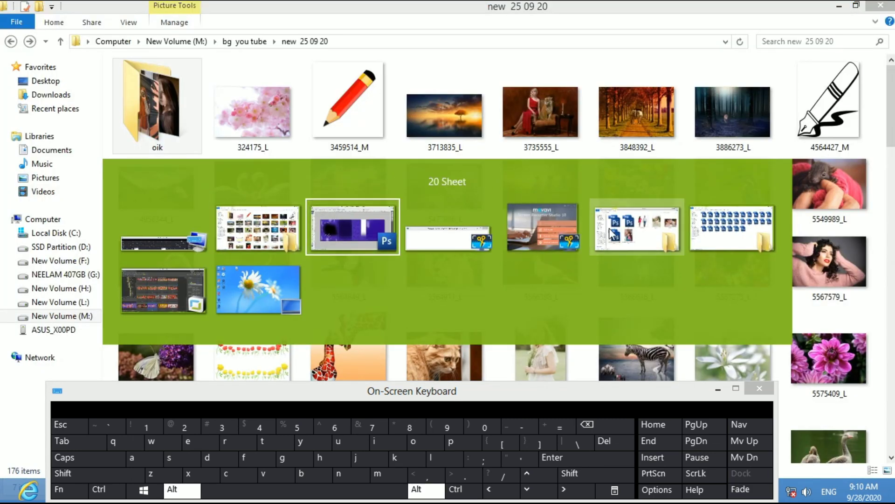
Minimize the 25 09 20 folder and open 5582962_L from the 20 Sheet folder
click(636, 228)
click(840, 8)
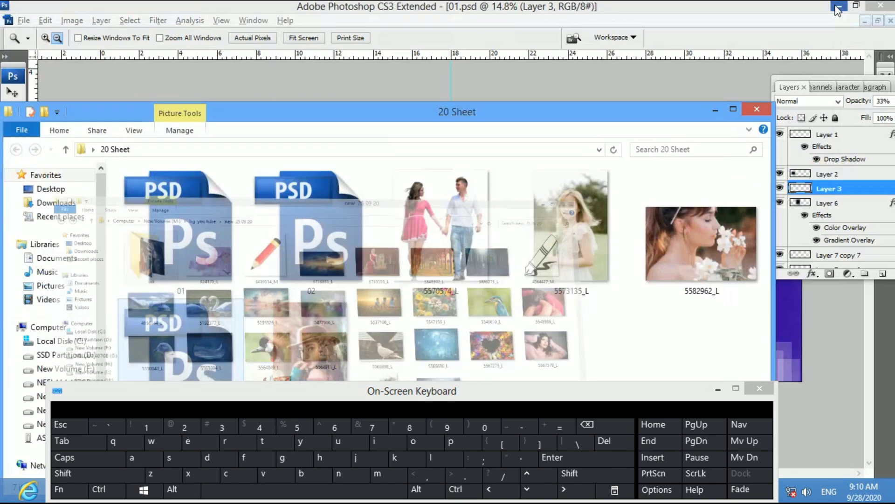
click(438, 229)
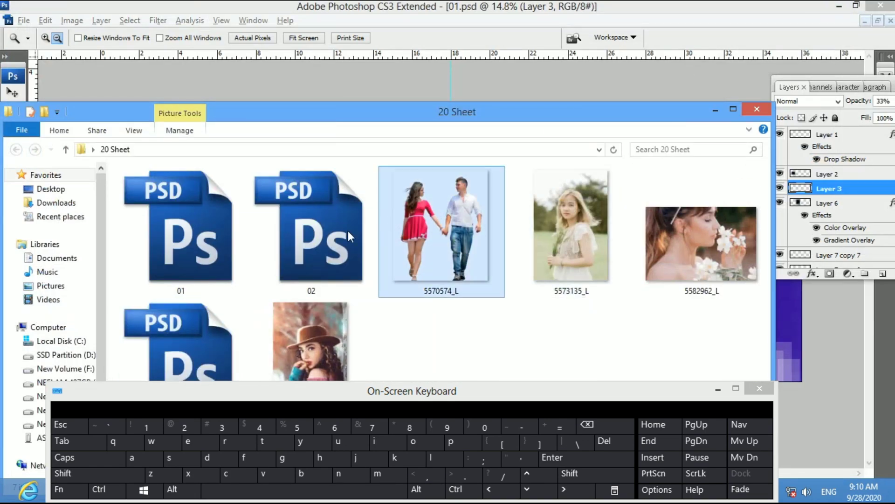
click(326, 263)
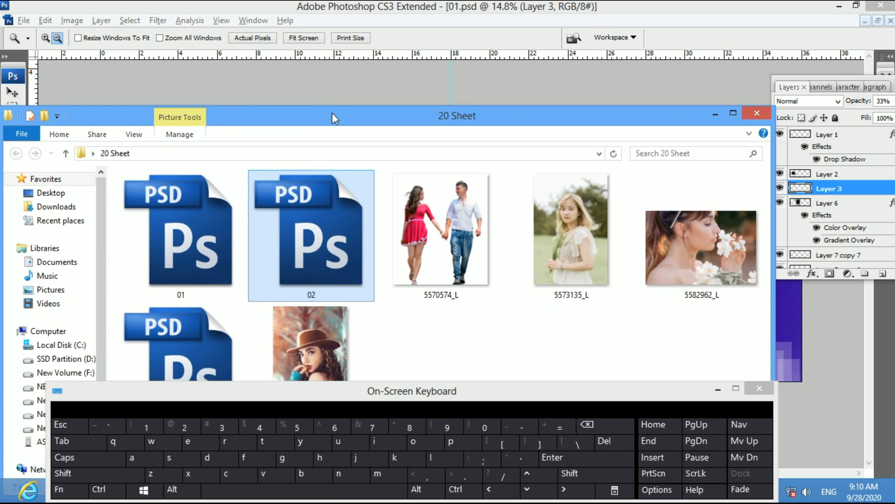
drag(332, 113, 213, 86)
double_click(537, 185)
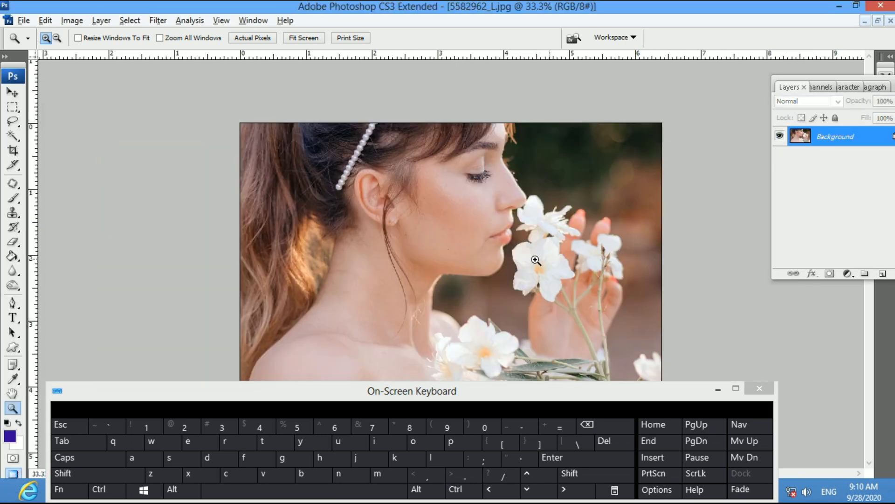
Fit the flower photo on screen, then close it without saving changes
right_click(536, 259)
click(550, 266)
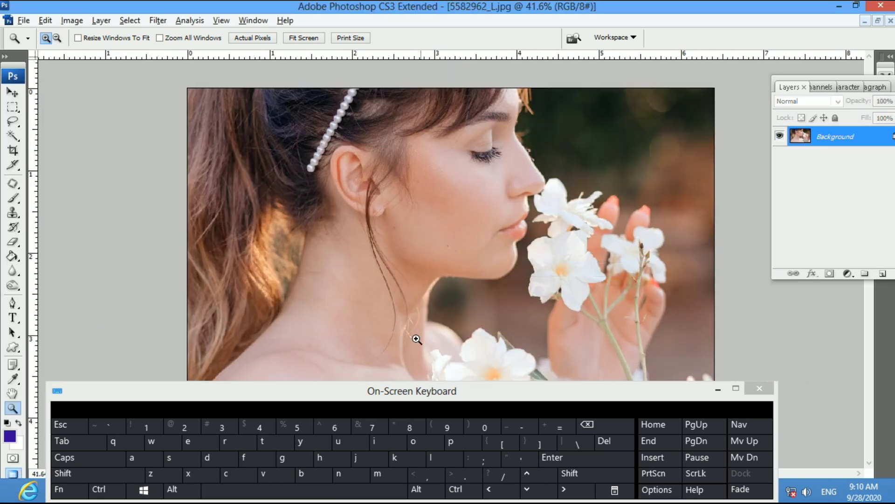
key(v)
drag(396, 393, 456, 408)
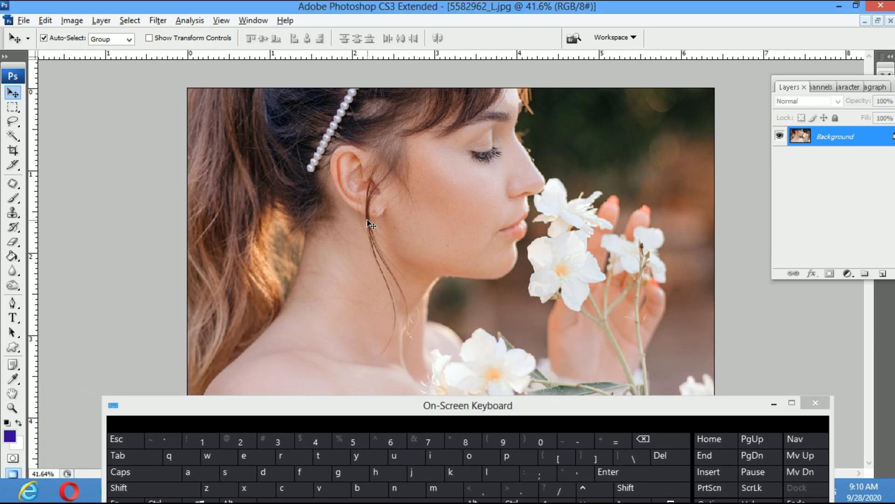
key(ctrl+w)
click(454, 198)
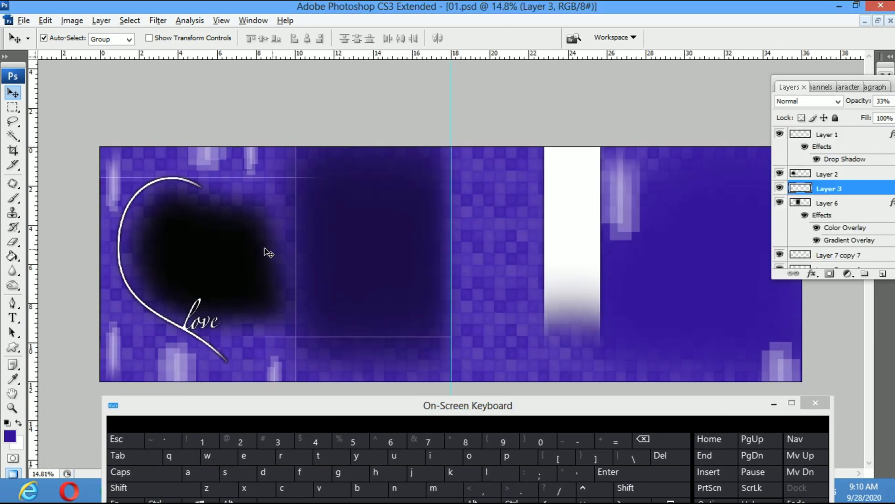
Paste the flower photo onto the heart frame and clip it to that layer
key(ctrl+v)
drag(441, 284, 218, 282)
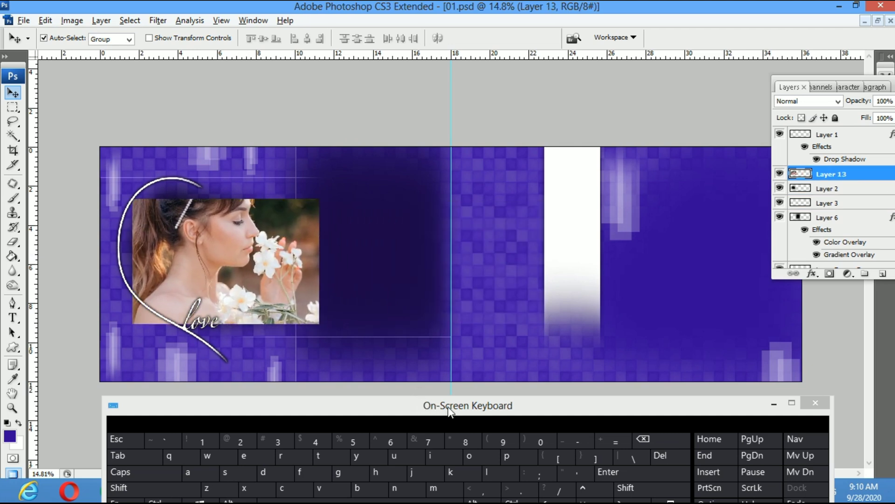
drag(555, 407, 566, 391)
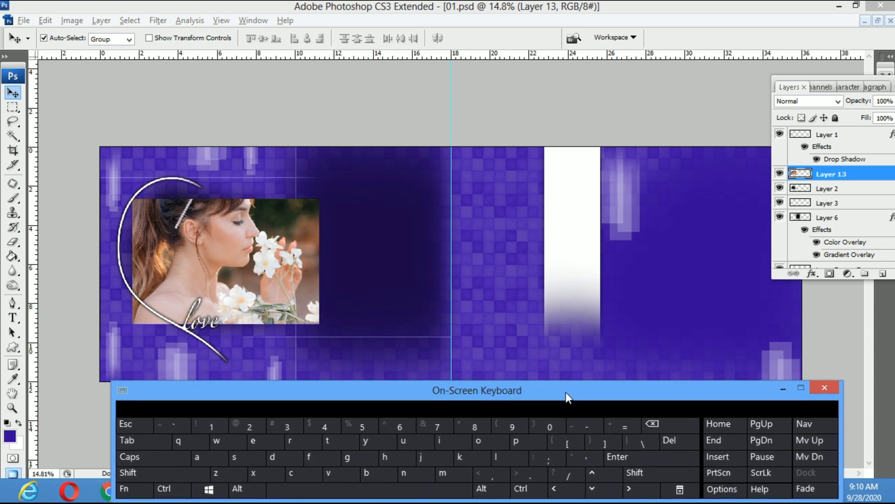
click(298, 311)
key(ctrl+alt+g)
Enlarge the clipped photo to about 105% inside the heart with a slight tilt
key(ctrl+t)
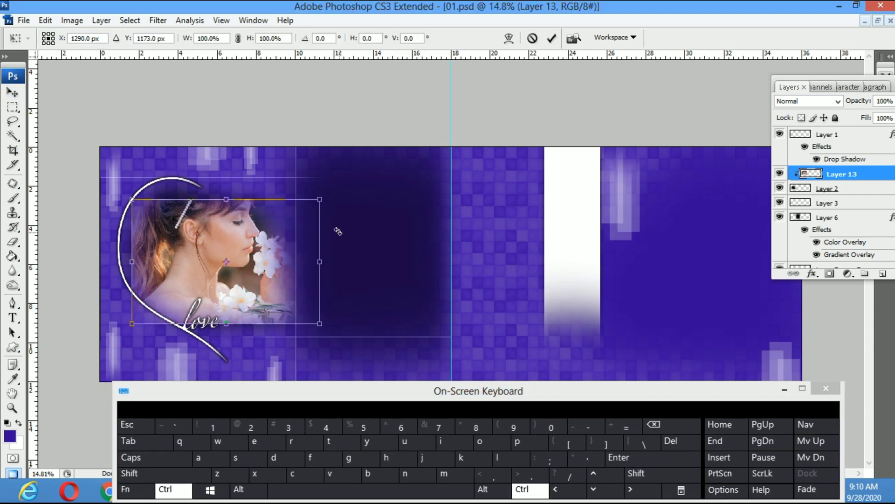
drag(319, 199, 339, 185)
drag(413, 199, 420, 238)
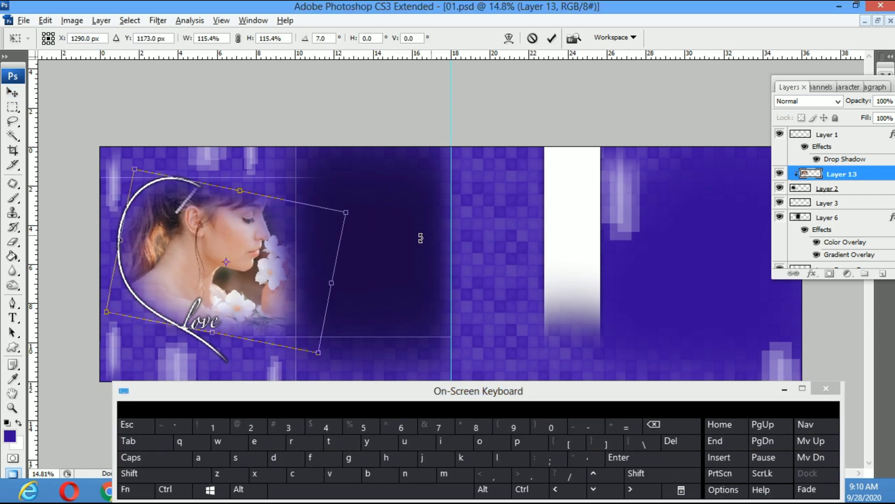
drag(286, 266, 271, 269)
key(Return)
key(ctrl+t)
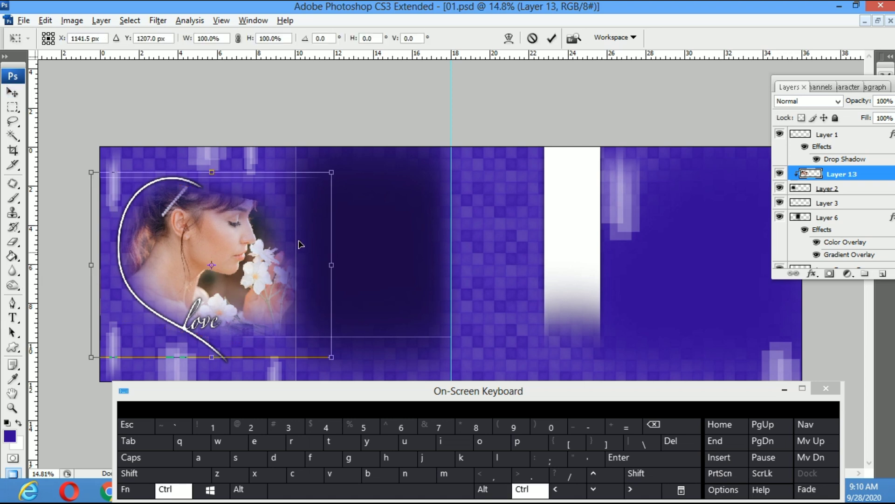
drag(333, 172, 356, 161)
key(Return)
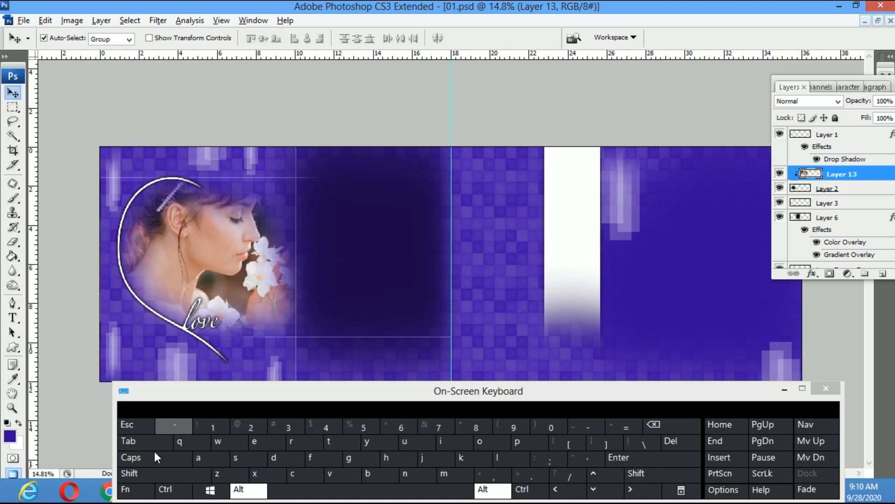
key(alt+Tab)
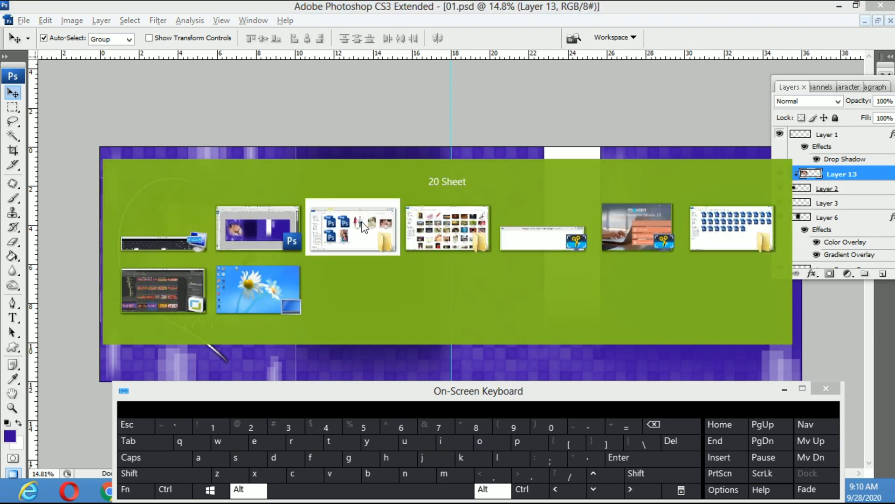
Drag the woman-in-hat photo 5573135_L into Photoshop, then close it without saving
click(369, 240)
click(485, 244)
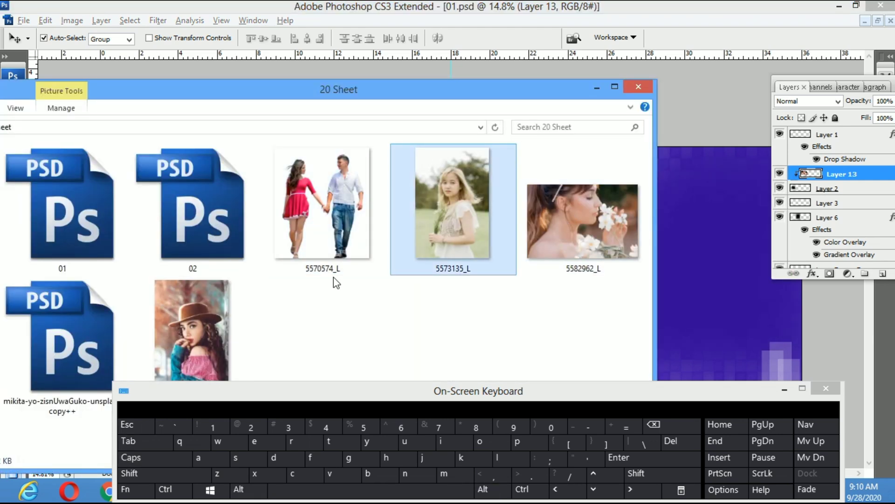
drag(191, 331, 681, 282)
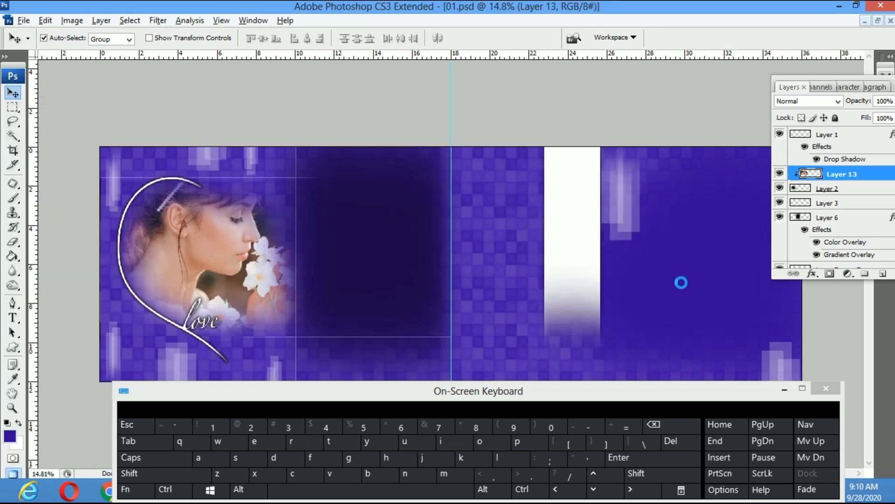
key(ctrl+w)
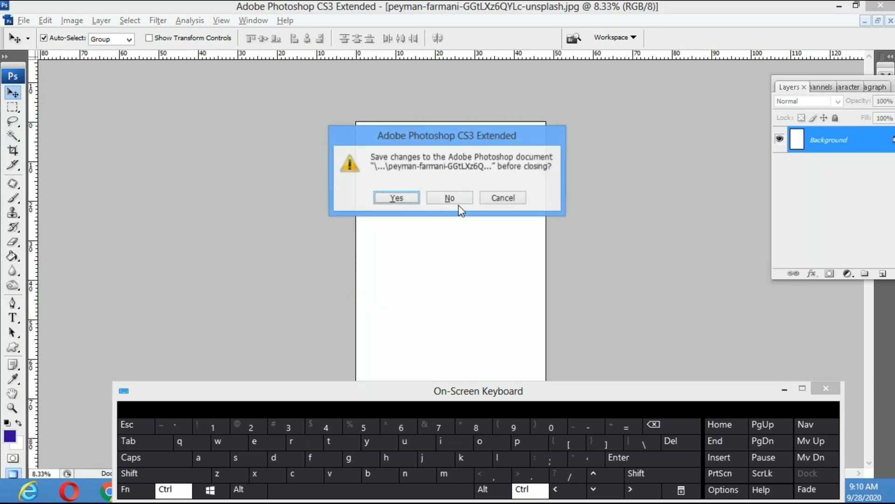
click(453, 198)
Clip the hat photo to the layer below, shrink it to about half, and place it beside the heart
drag(418, 251, 388, 233)
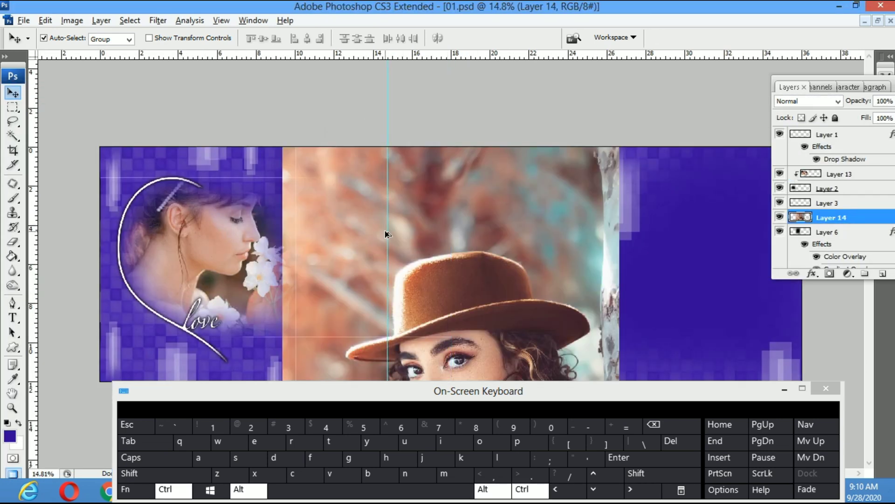
key(ctrl+alt+g)
key(ctrl+t)
drag(616, 153, 507, 259)
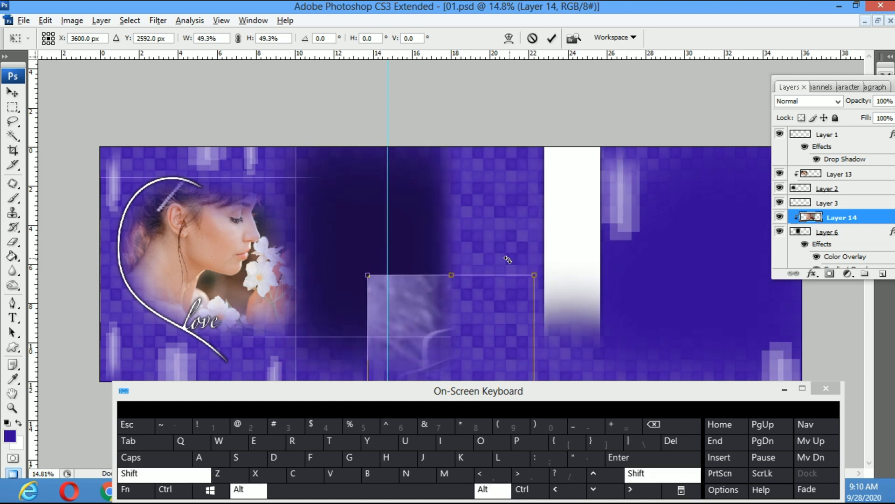
drag(489, 337, 416, 176)
key(Return)
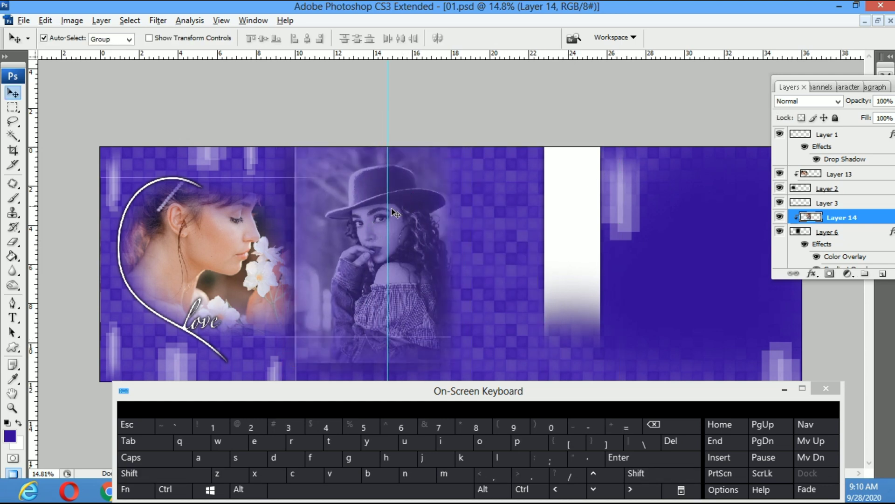
Align the guide with the spread's centre and nudge the hat photo down slightly
drag(461, 200, 459, 196)
key(ctrl+t)
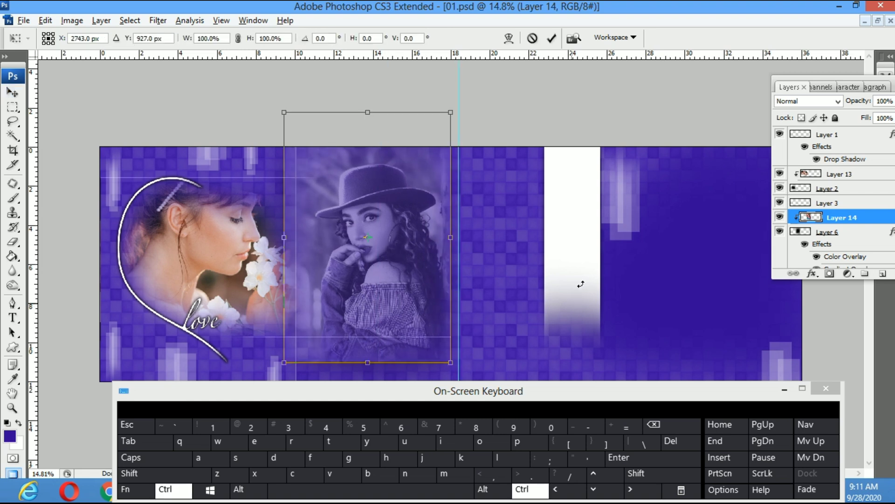
drag(450, 105, 424, 91)
key(Escape)
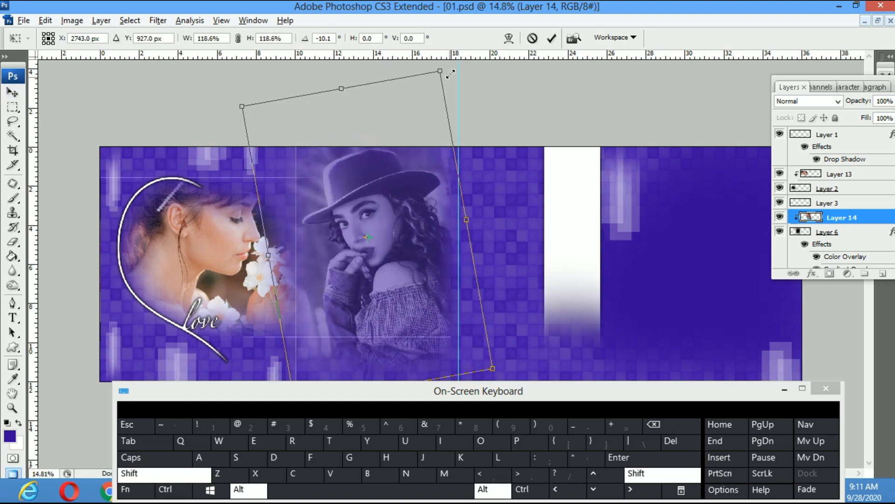
drag(405, 302, 404, 312)
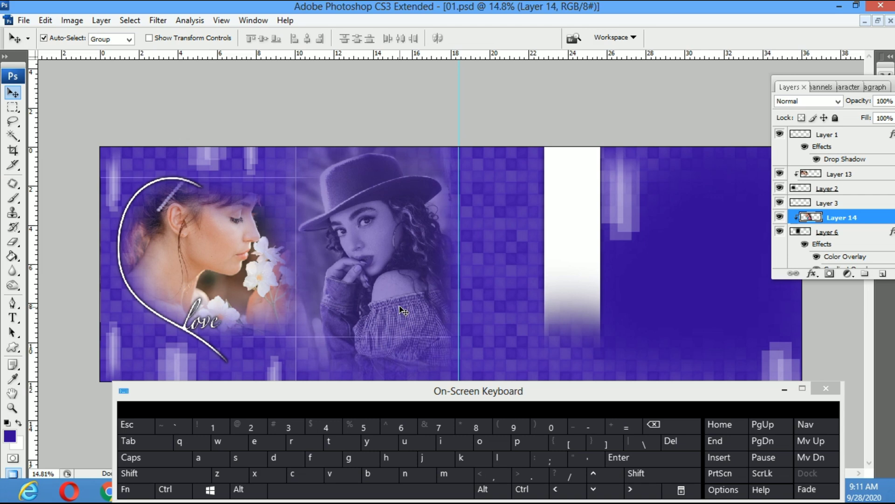
key(alt+Tab)
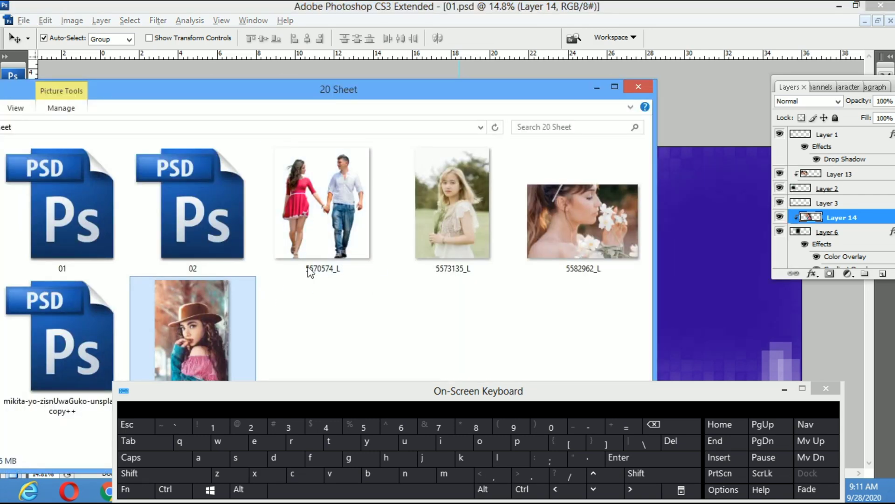
Open the couple cut-out 5570574_L, cut it to the clipboard, and close it unsaved
click(332, 224)
click(692, 230)
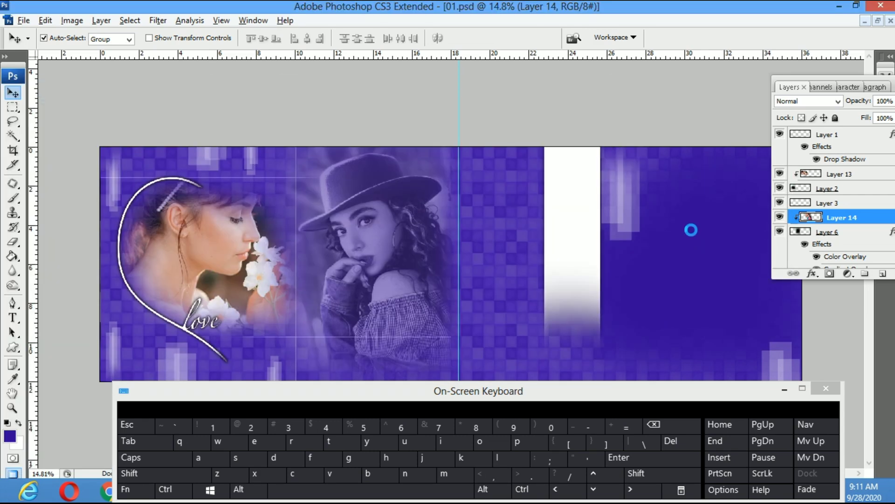
drag(527, 270, 512, 263)
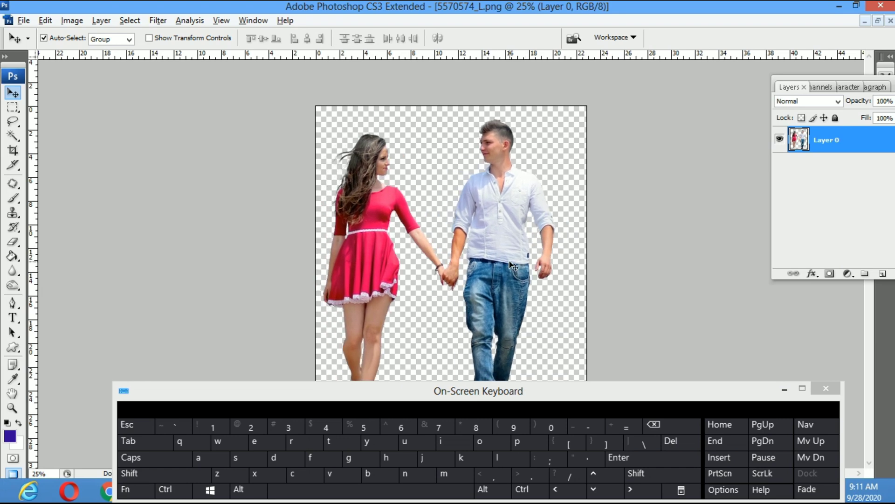
key(ctrl+x)
key(ctrl+w)
click(450, 198)
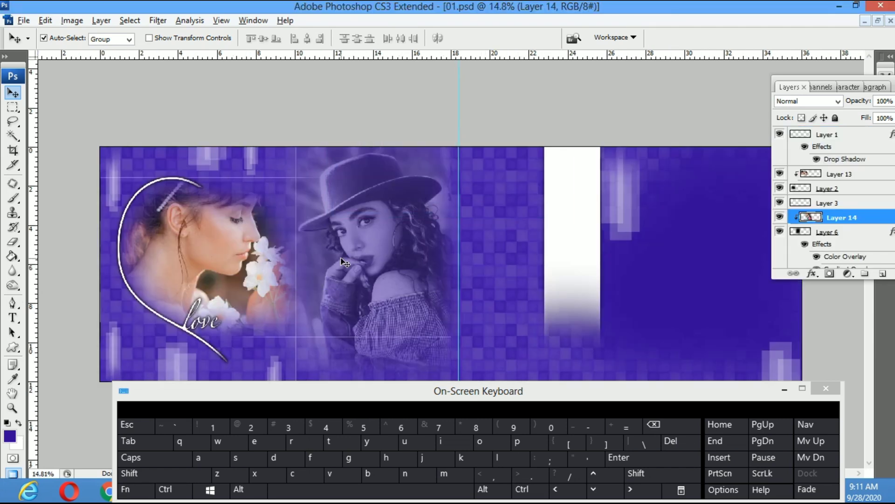
Paste the couple into 01.psd and move it down to the spread's bottom edge
key(ctrl+v)
key(ctrl+t)
drag(418, 204, 402, 281)
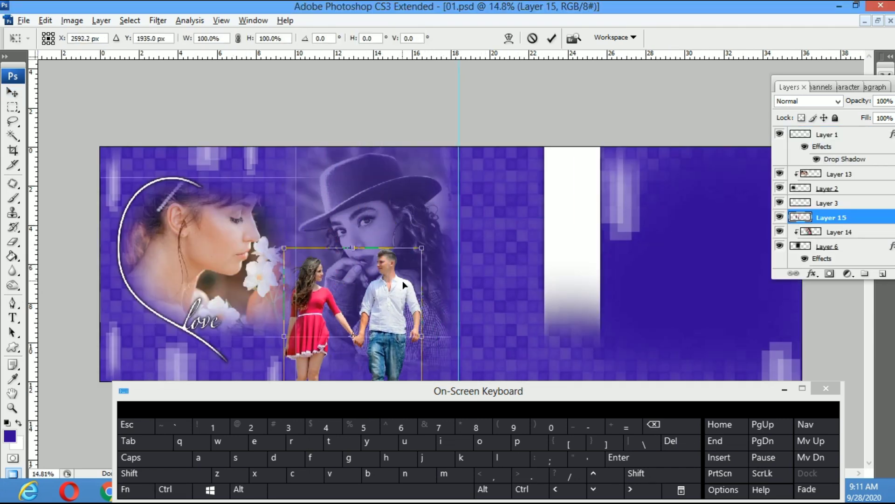
key(Return)
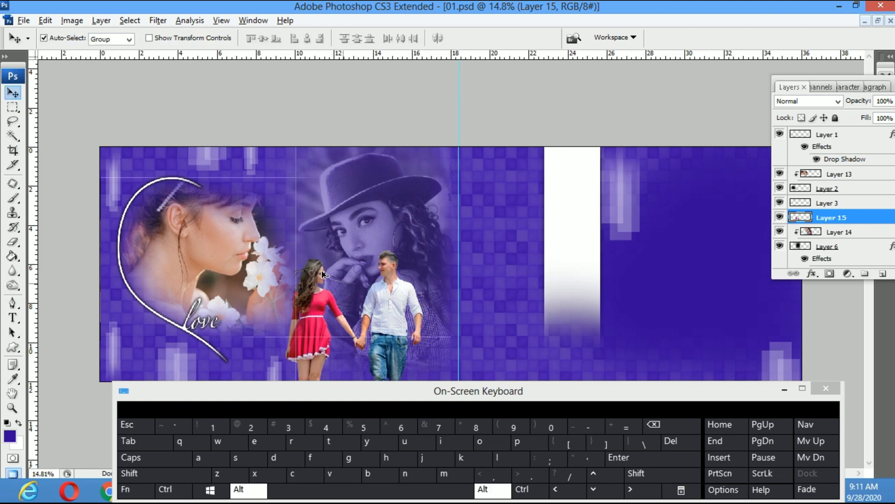
Bring the blonde girl photo from the image folder into Photoshop
key(alt+Tab)
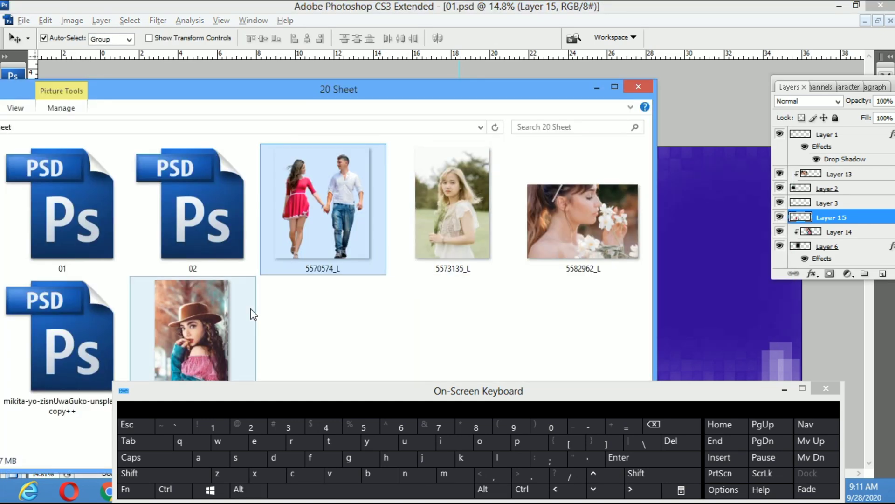
click(214, 337)
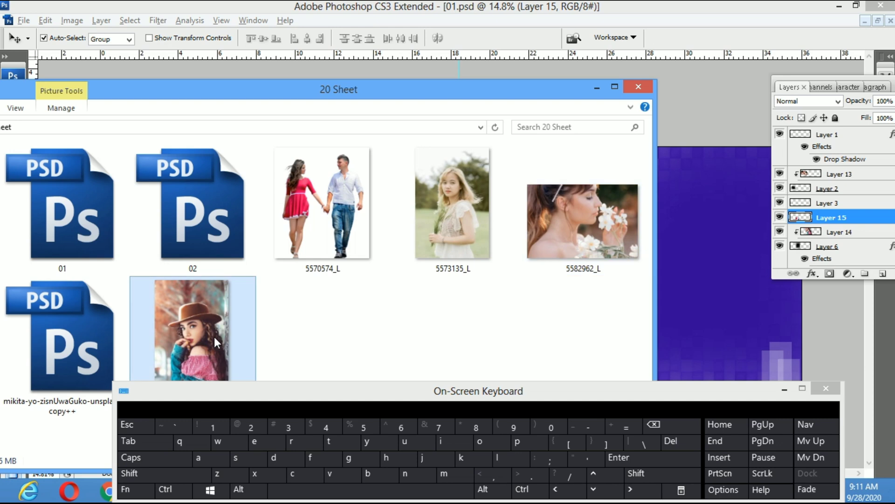
drag(507, 246, 687, 269)
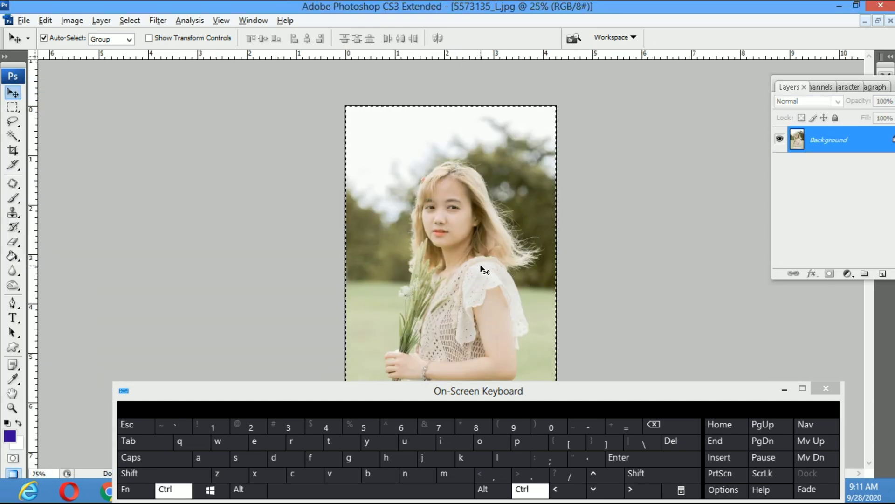
Shift the blonde girl photo's colour balance toward blue, then close it without saving
key(ctrl+f)
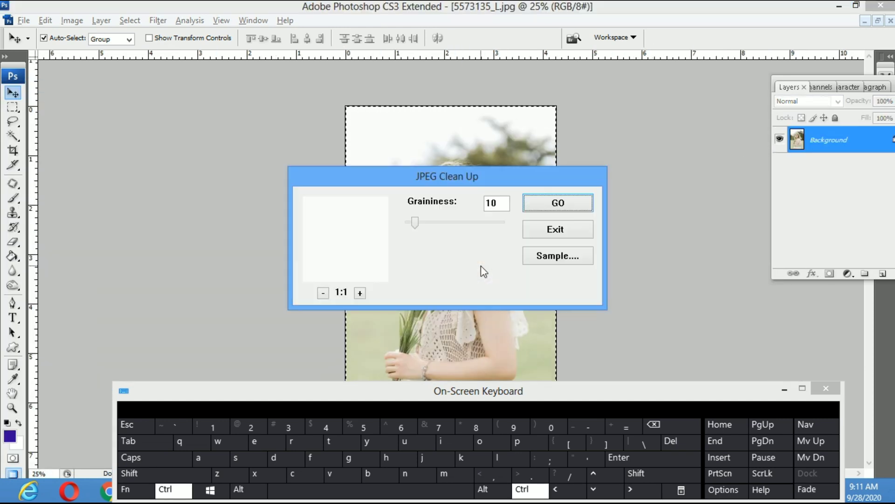
click(558, 229)
key(i)
key(ctrl+b)
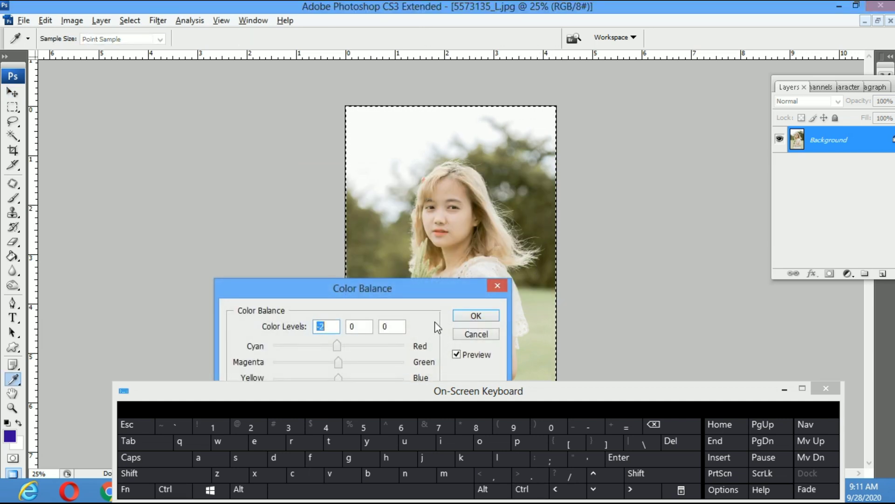
click(357, 373)
key(Return)
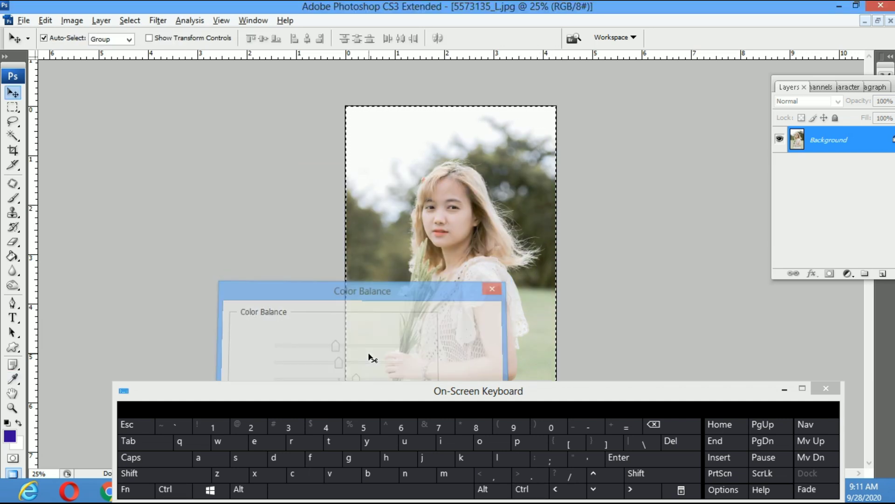
key(ctrl+w)
click(448, 199)
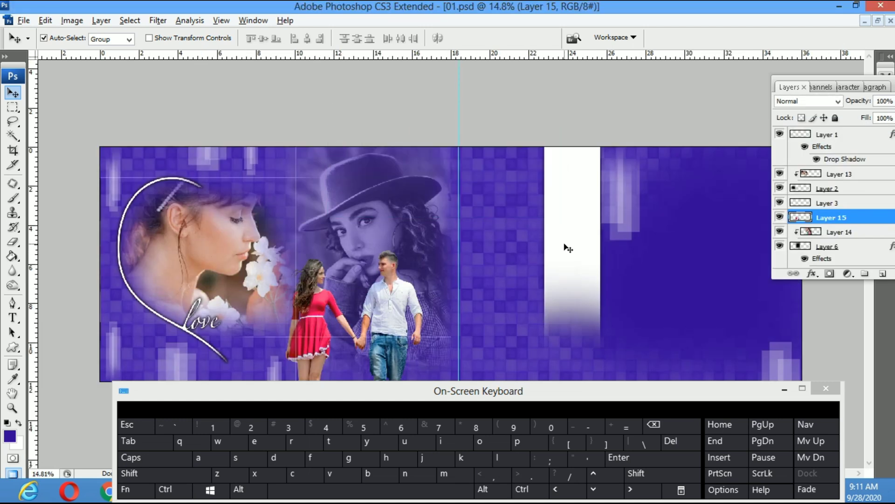
Move the white bar on the right page slightly right and resize it
drag(565, 246, 625, 258)
key(ctrl+t)
key(Return)
Paste the girl photo over the white bar, clip it inside, and reposition to show the girl
key(ctrl+v)
drag(442, 262, 628, 245)
key(ctrl+alt+g)
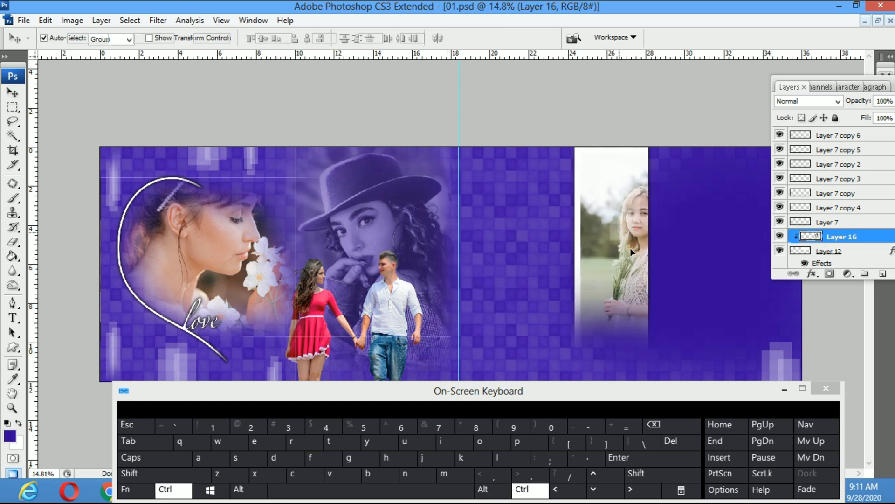
key(ctrl+t)
drag(652, 278, 636, 287)
key(Return)
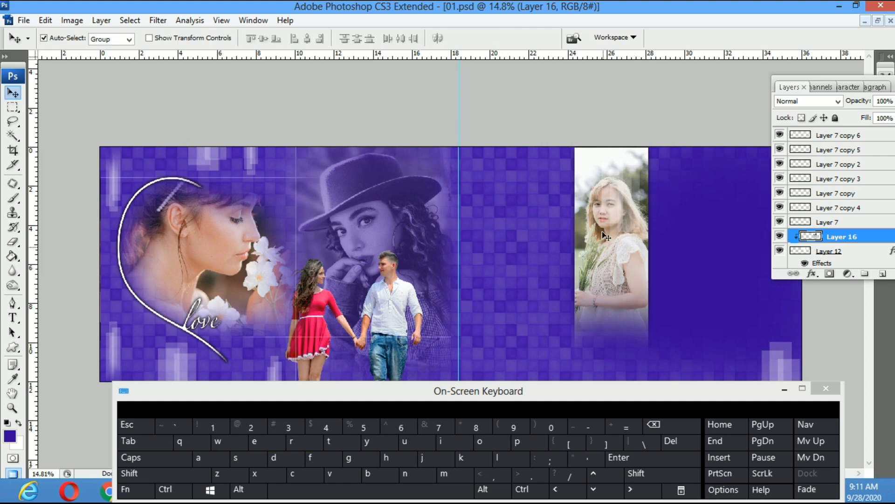
click(606, 236)
click(607, 219)
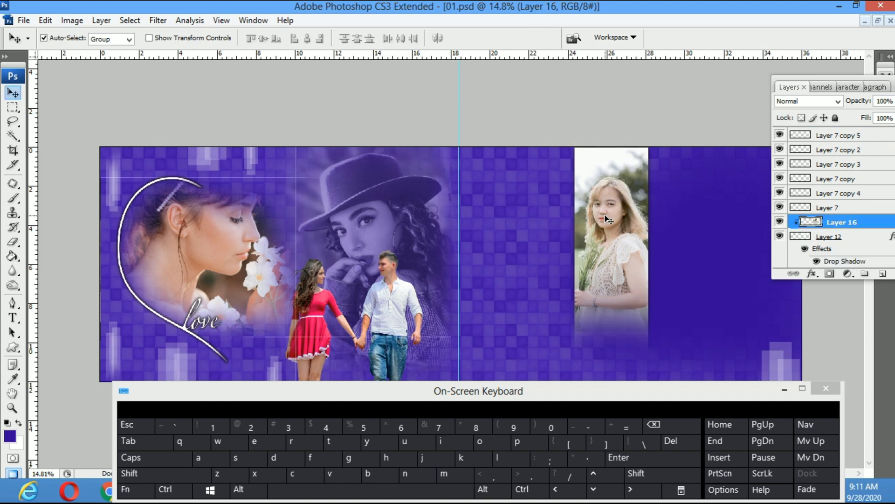
key(alt+Tab)
Cut the camera girl layer from the mikita PSD and paste it into 01.psd as the top layer
click(361, 227)
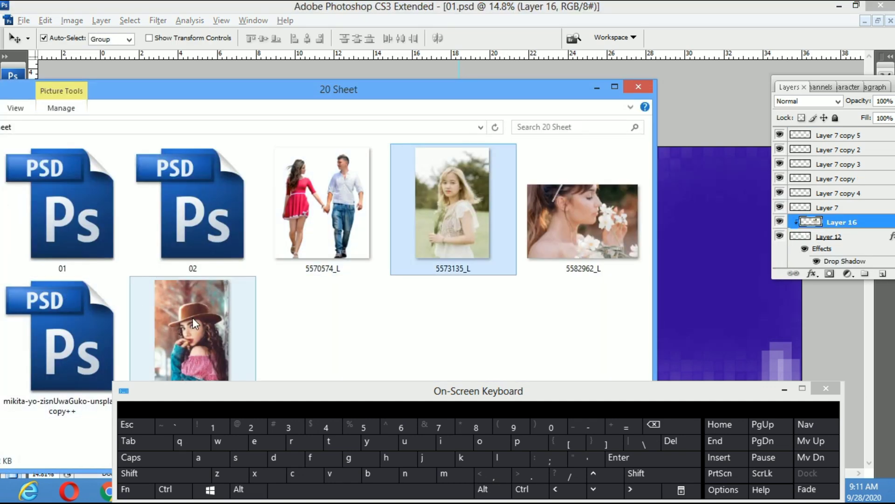
drag(72, 334, 685, 294)
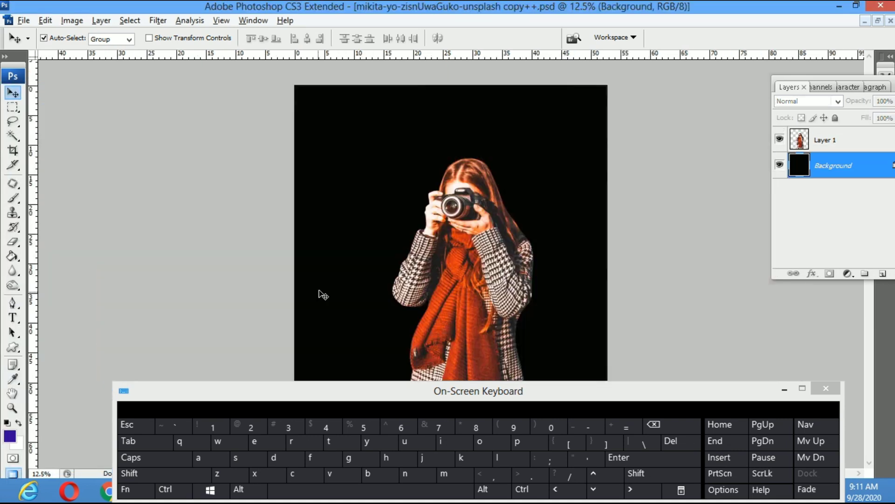
click(460, 279)
key(ctrl+a)
key(ctrl+x)
key(ctrl+w)
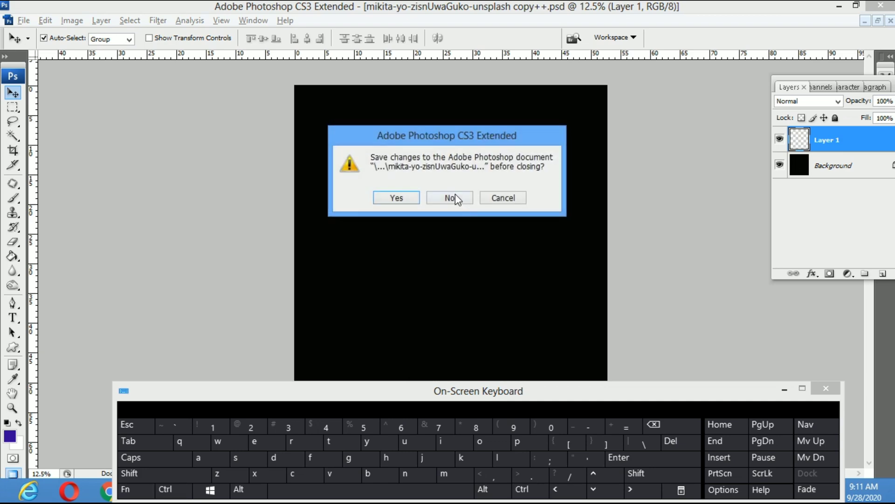
click(456, 197)
click(446, 257)
key(ctrl+v)
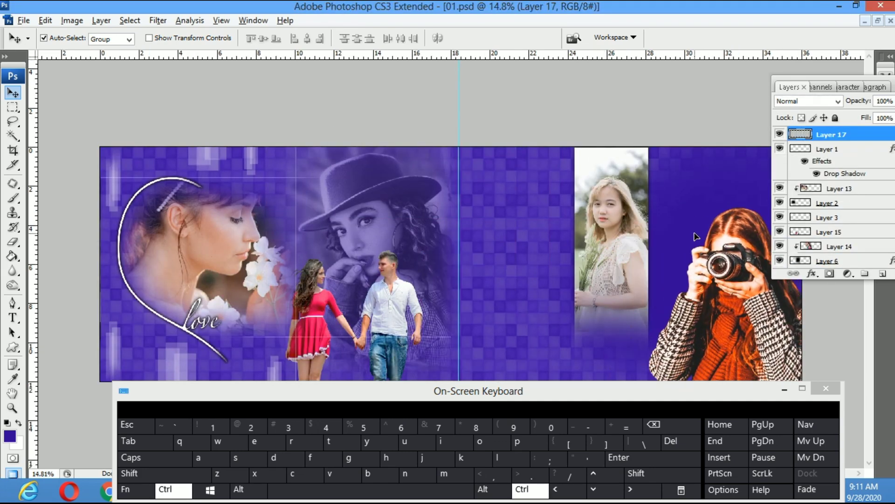
Open 02.psd, cut the rose woman portrait, and close it without saving
key(alt+Tab)
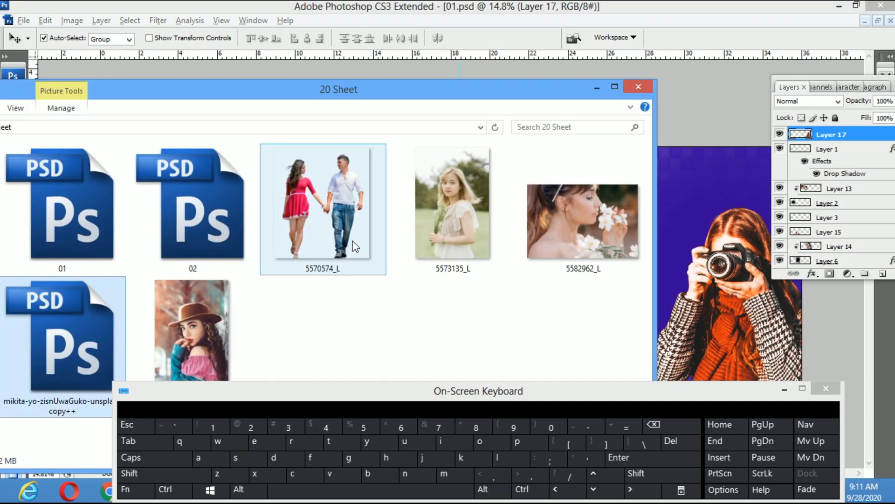
drag(195, 233, 662, 291)
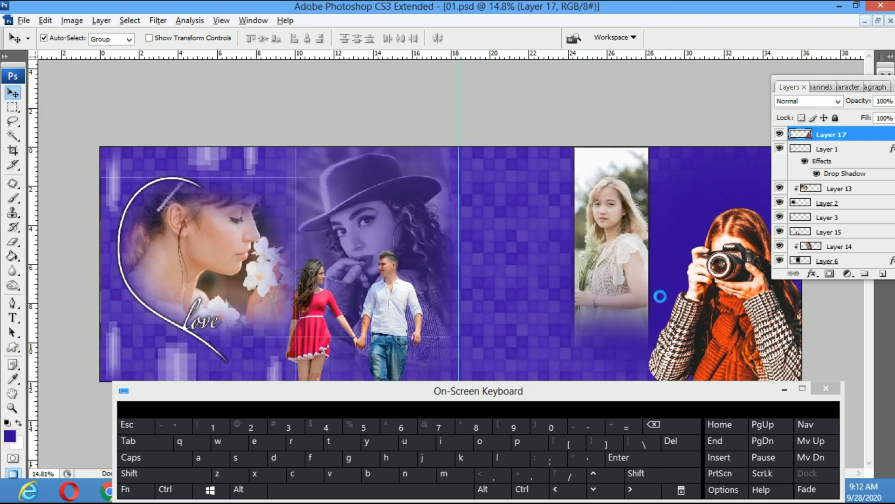
key(ctrl+x)
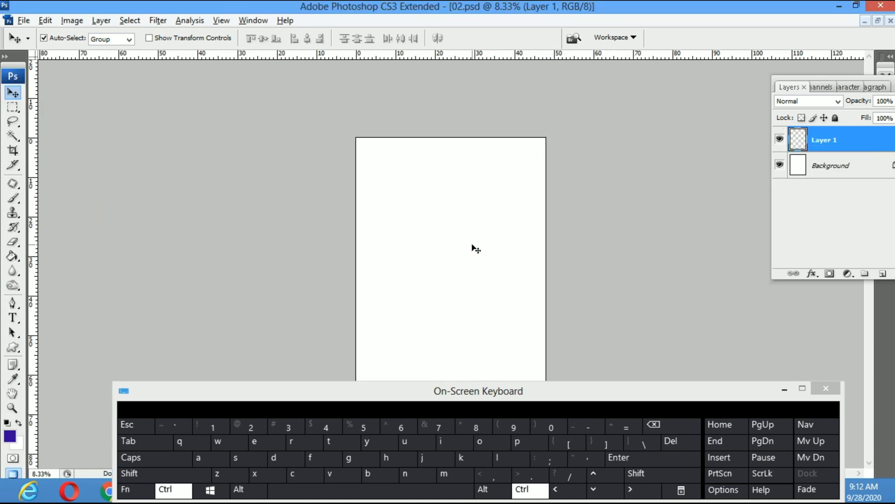
key(ctrl+w)
click(458, 201)
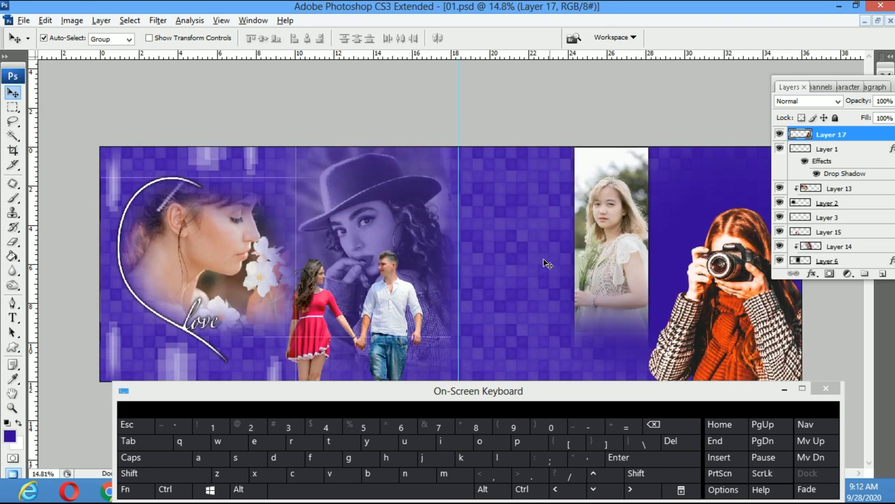
Move the Layers panel aside and fit the whole spread on screen
drag(877, 80, 688, 112)
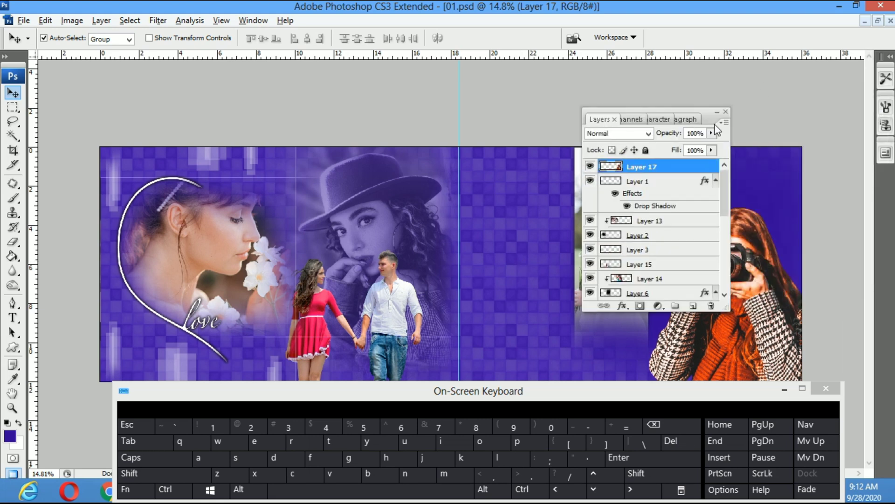
click(727, 112)
key(z)
right_click(551, 291)
click(592, 300)
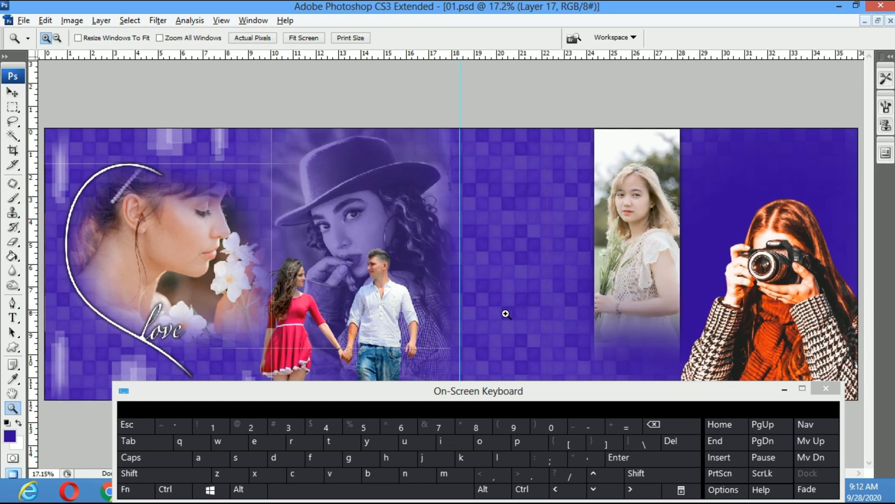
key(v)
drag(488, 392, 319, 408)
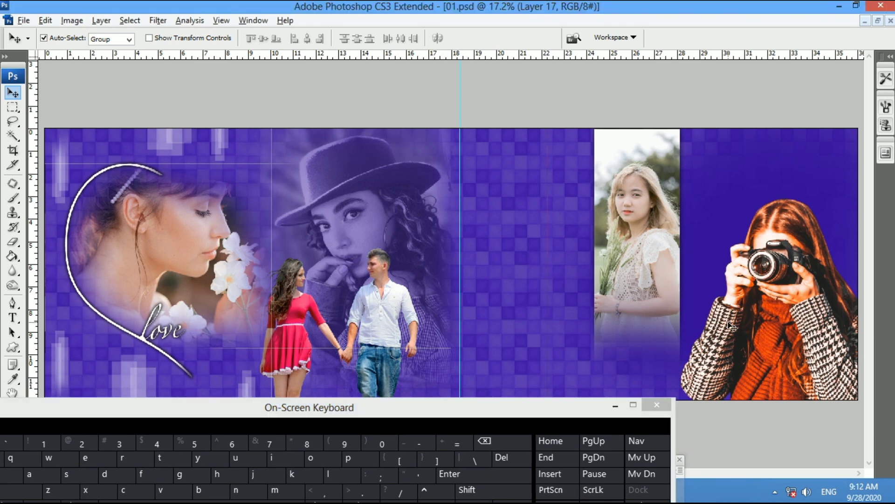
Paste the rose woman portrait, shrink it to about half, and place it beside the girl photo
click(508, 266)
key(ctrl+v)
key(ctrl+t)
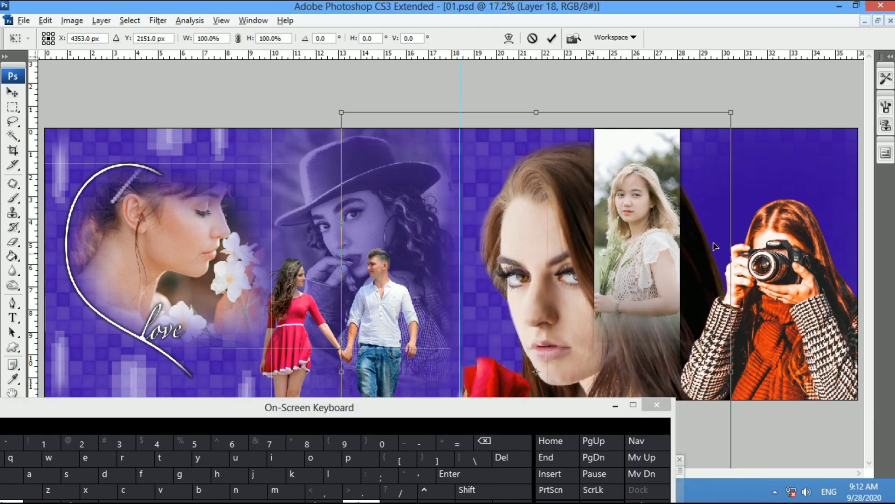
drag(732, 115, 639, 236)
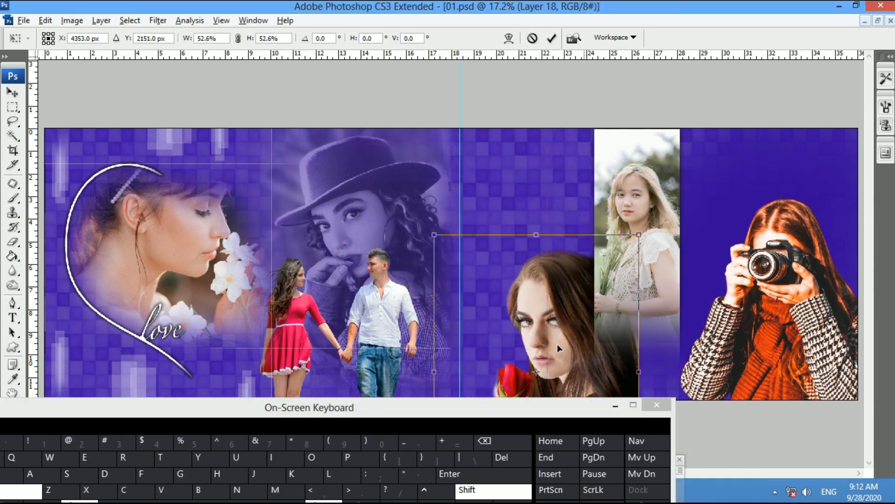
drag(558, 342, 553, 232)
key(Return)
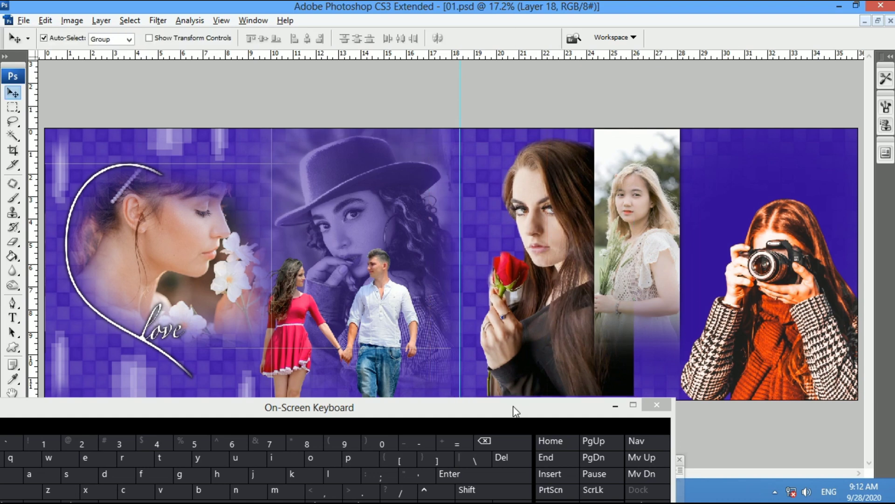
drag(521, 408, 607, 395)
click(559, 306)
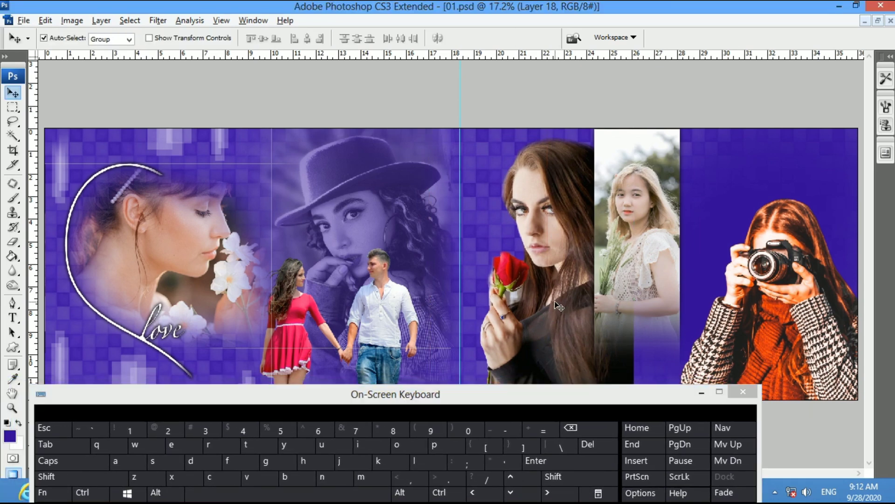
key(Delete)
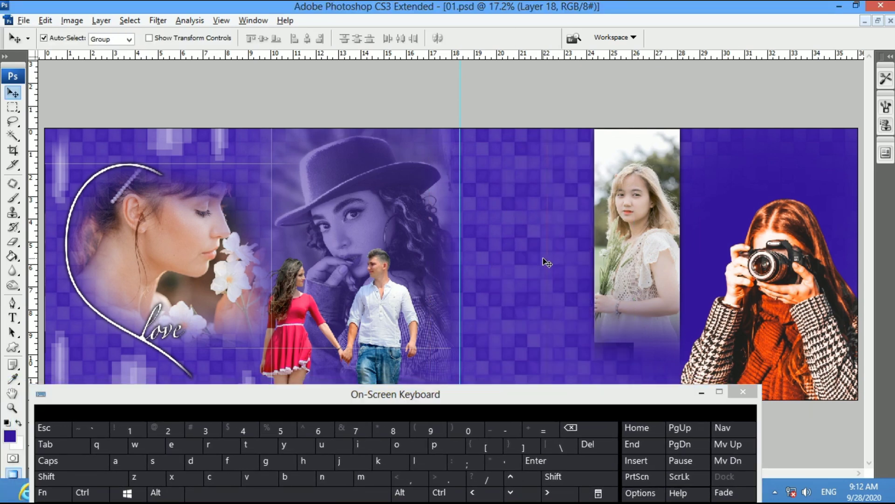
key(ctrl+alt+z)
Zoom in on the rose woman's face, refit the spread, and undo an accidental move and erase
key(z)
drag(527, 200, 603, 271)
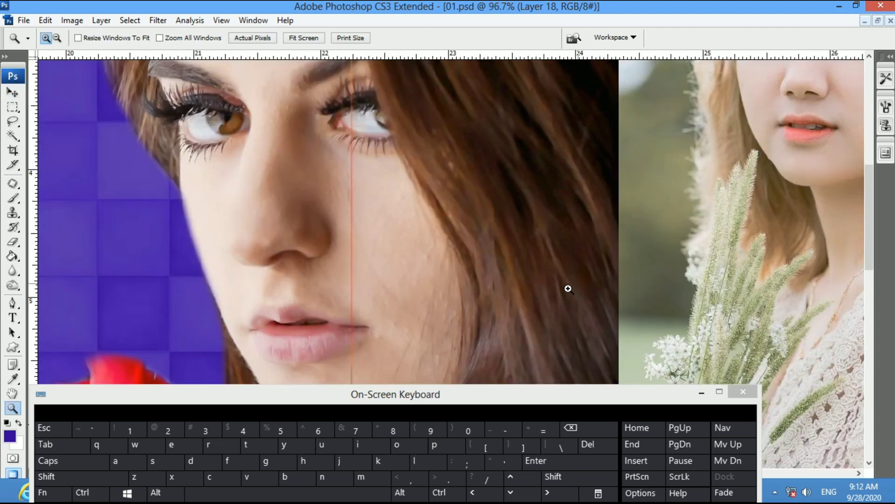
key(ctrl+space)
right_click(423, 246)
click(436, 255)
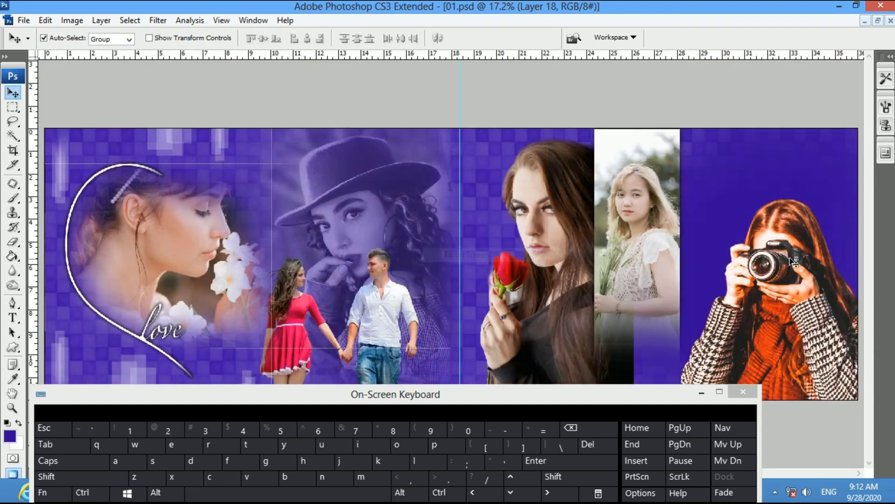
drag(800, 257, 806, 252)
key(ctrl+alt+z)
key(e)
drag(513, 211, 544, 133)
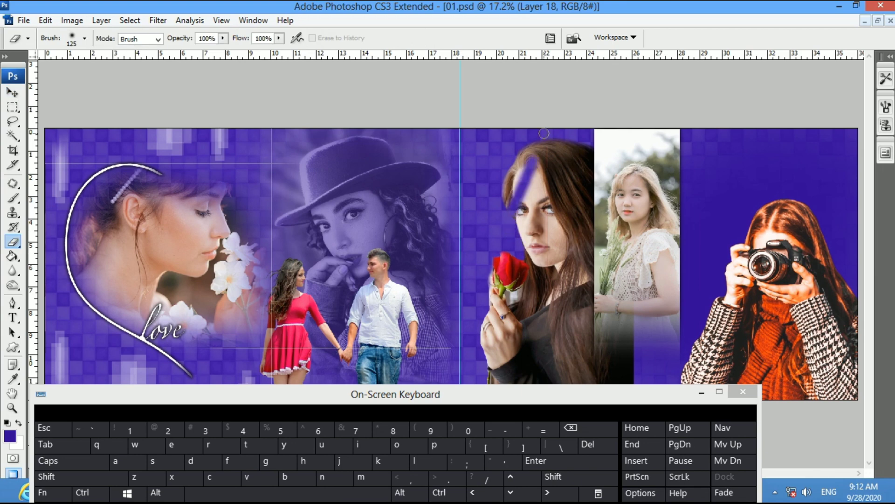
key(ctrl+alt+z)
Move the rose woman's portrait up and slightly left on the right page
key(v)
right_click(763, 287)
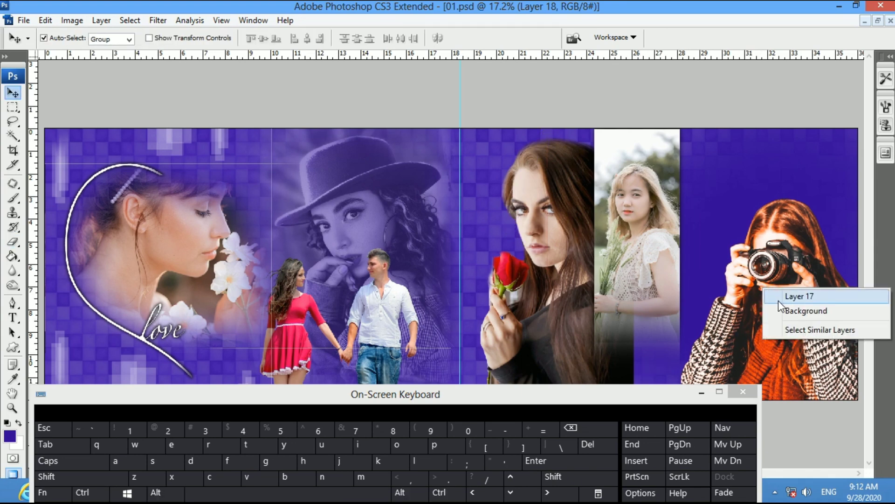
click(793, 293)
key(e)
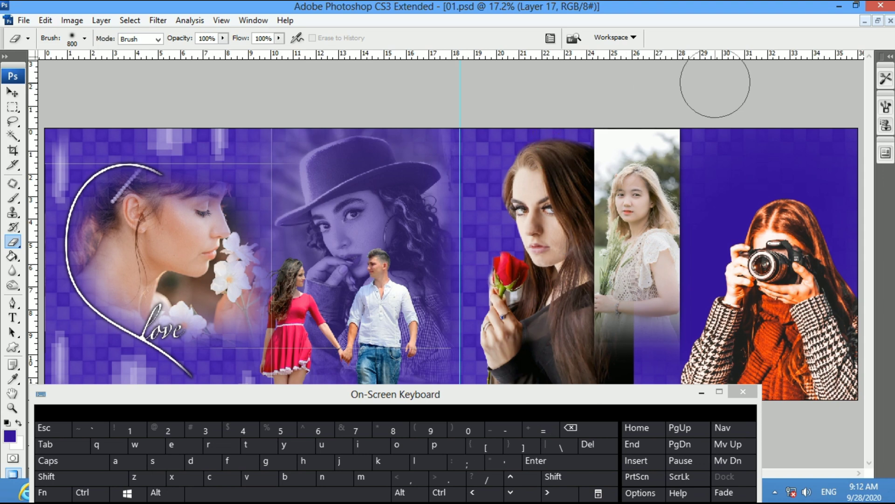
key(v)
drag(546, 293, 541, 264)
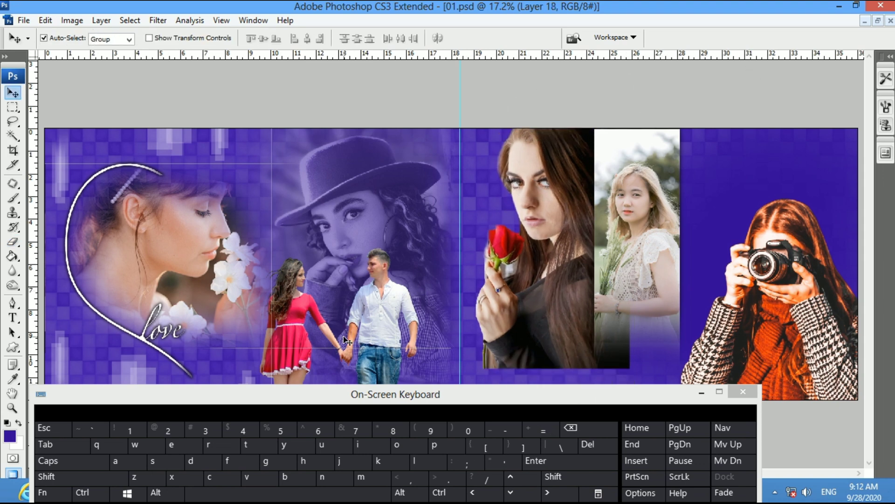
drag(397, 387, 635, 366)
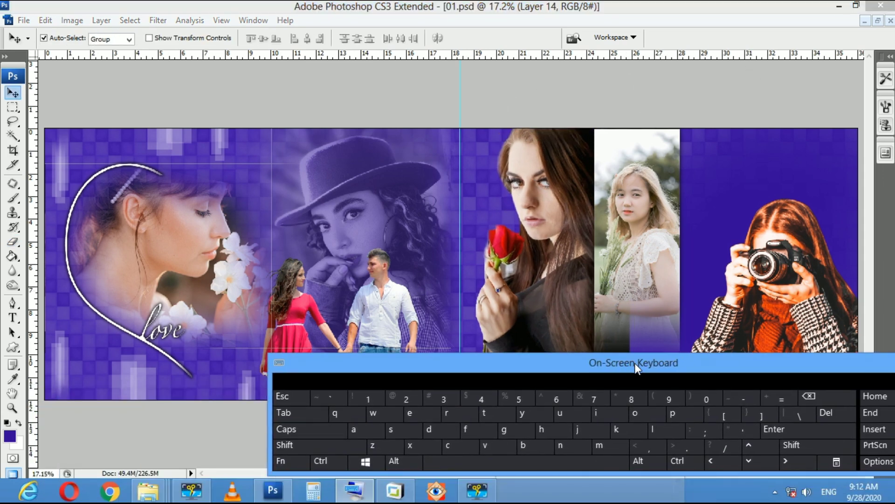
Move the walking couple over the hat portrait and fit the spread on screen
drag(414, 363, 368, 427)
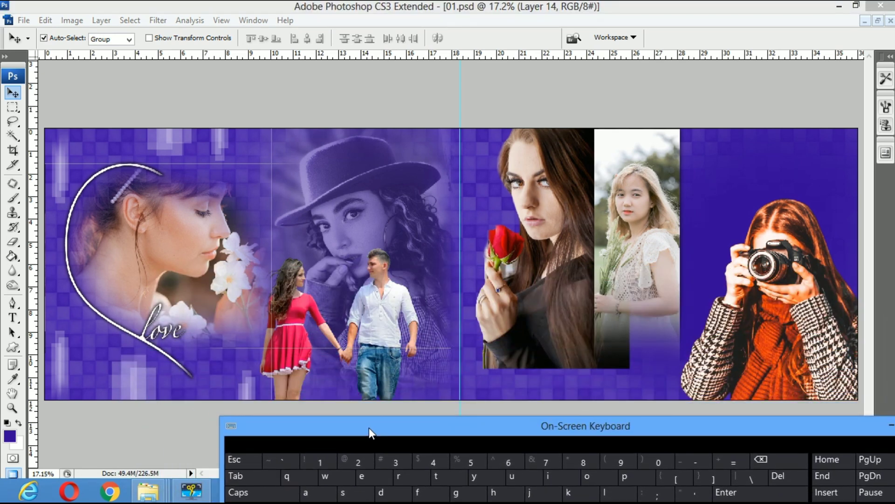
click(345, 364)
drag(386, 331, 387, 243)
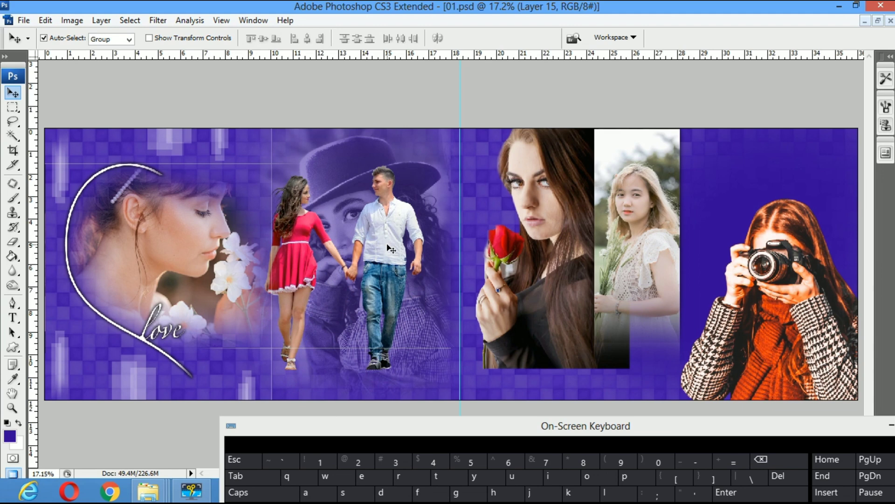
key(Delete)
key(ctrl+z)
drag(381, 269, 362, 301)
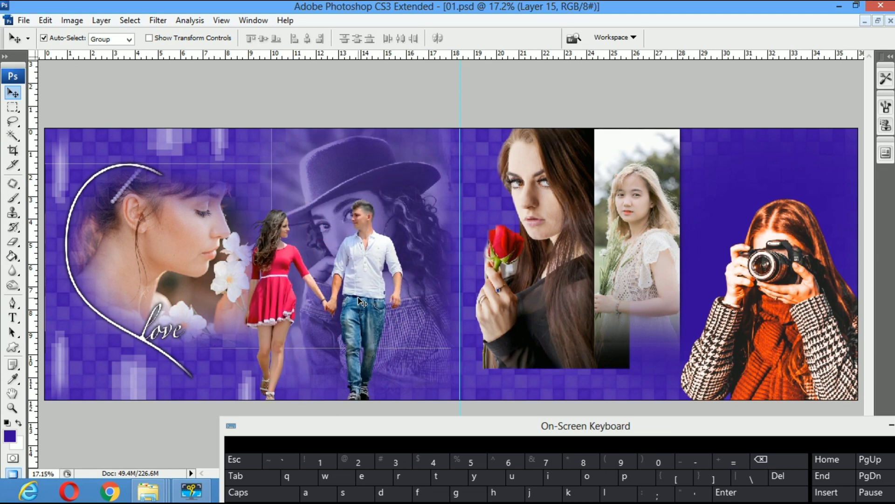
key(z)
right_click(345, 251)
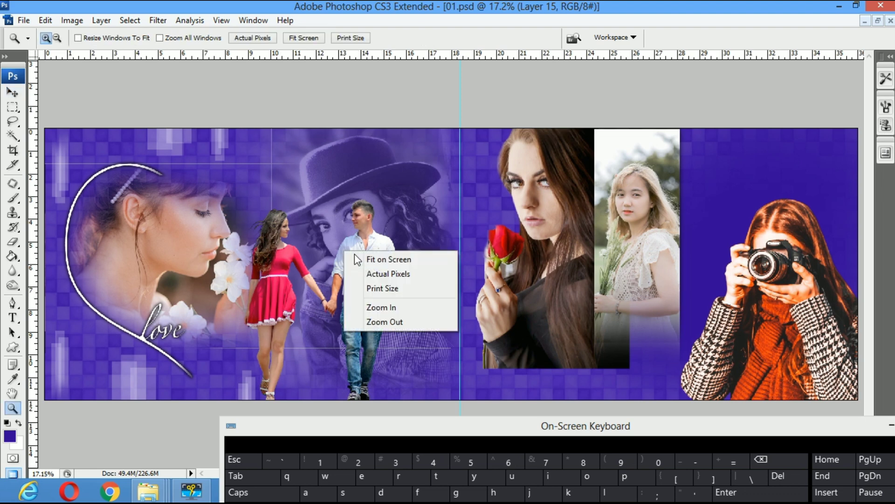
click(359, 260)
key(v)
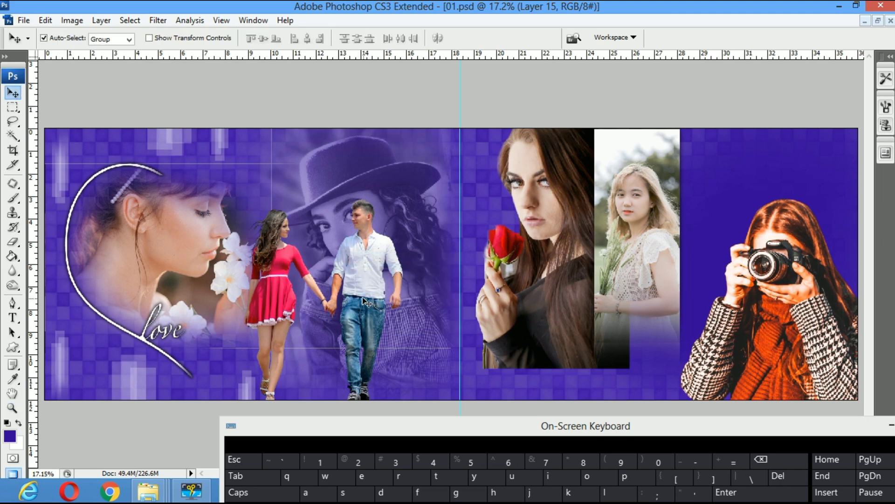
drag(363, 301, 390, 277)
Shrink the walking couple to 91.8% and nudge it left and down
key(ctrl+t)
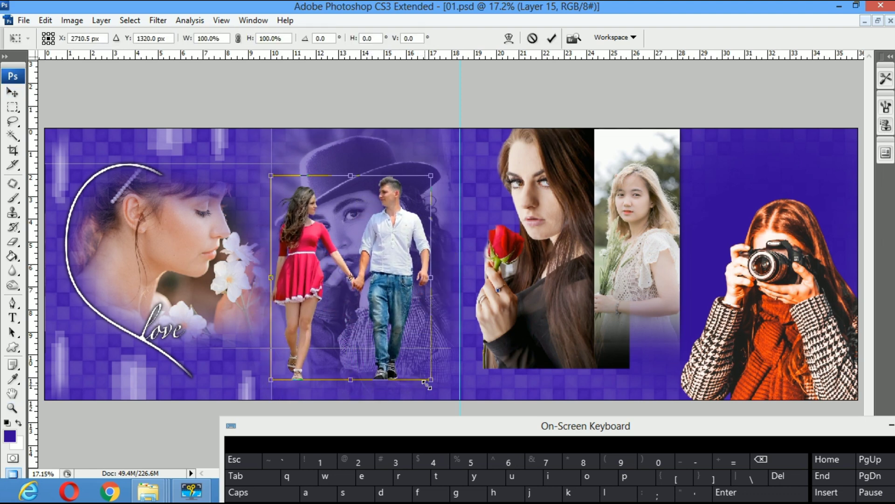
drag(430, 381, 408, 364)
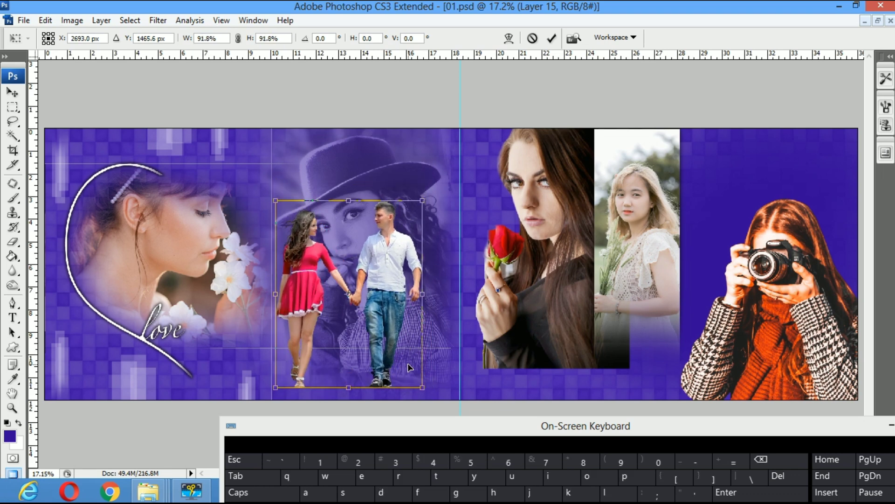
key(Return)
drag(394, 308, 391, 318)
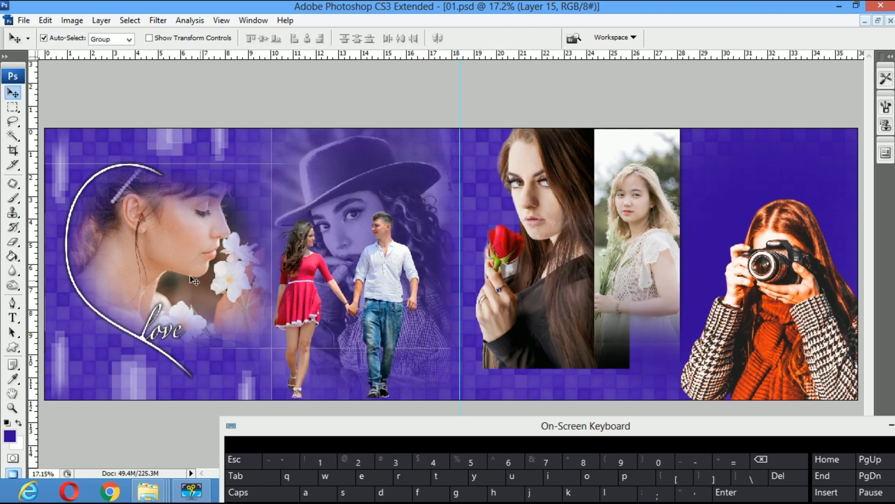
Enlarge the heart-framed portrait to about 108.3%, then shift the couple slightly right and up
drag(189, 276, 184, 280)
key(ctrl+t)
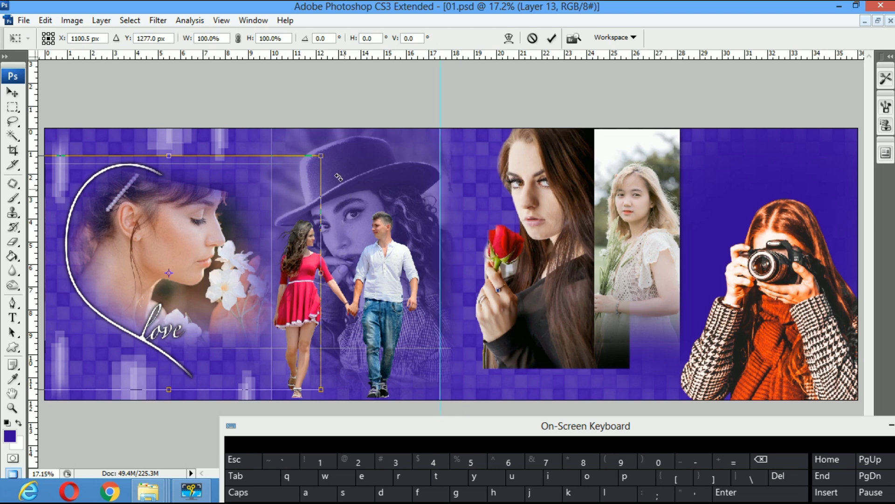
drag(321, 155, 334, 145)
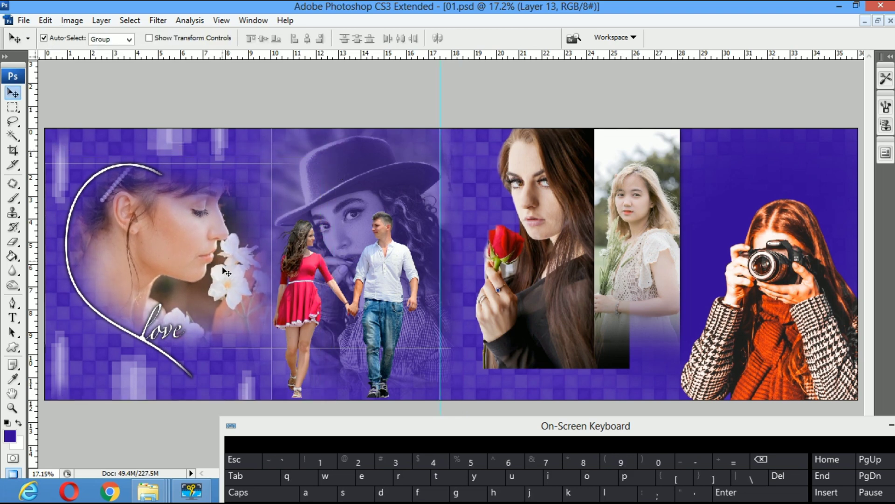
drag(379, 300, 384, 288)
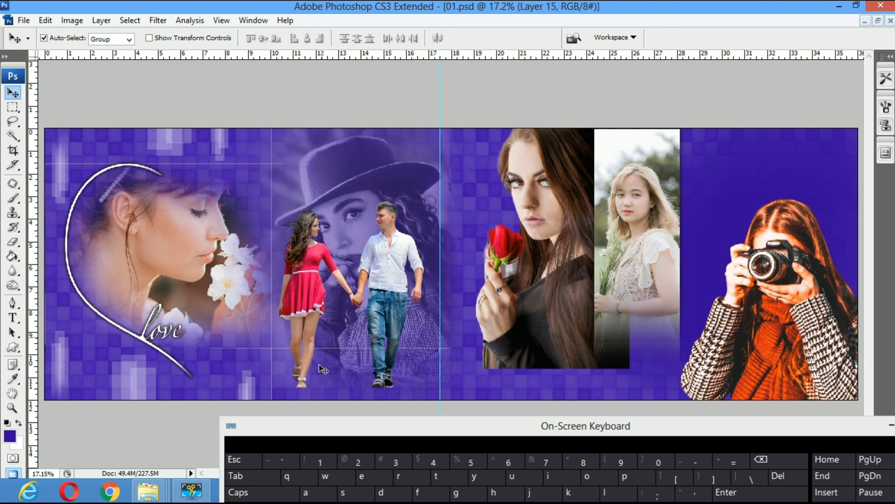
Rotate the rose woman's portrait -9.8° and scale it to 113.6%
click(551, 307)
key(ctrl+t)
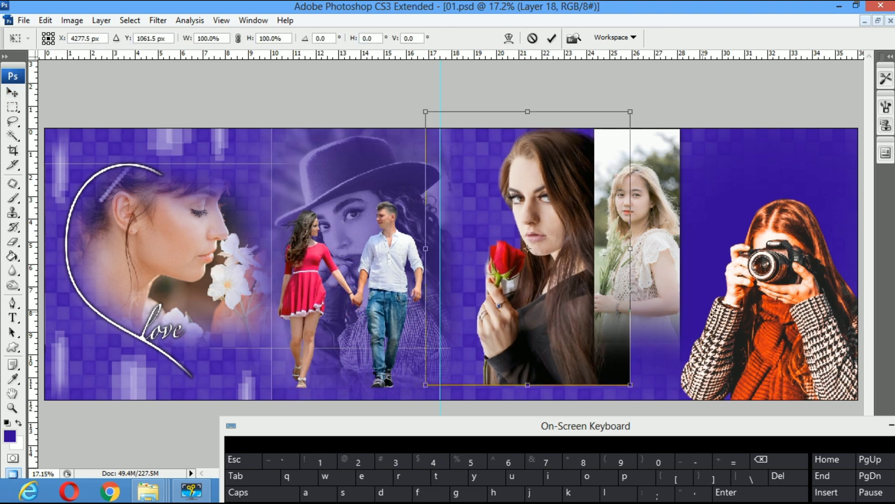
drag(643, 387, 669, 386)
drag(585, 349, 586, 358)
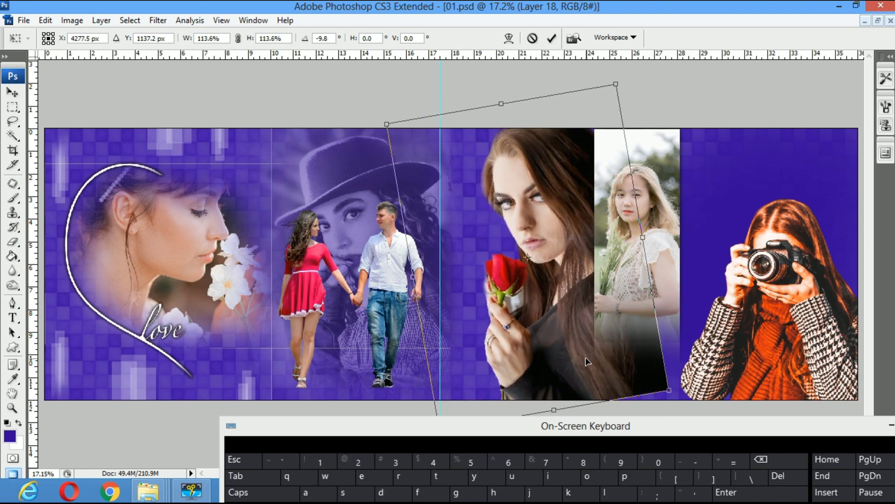
key(Return)
Erase the dark lower right of the rose portrait with a large soft eraser
key(e)
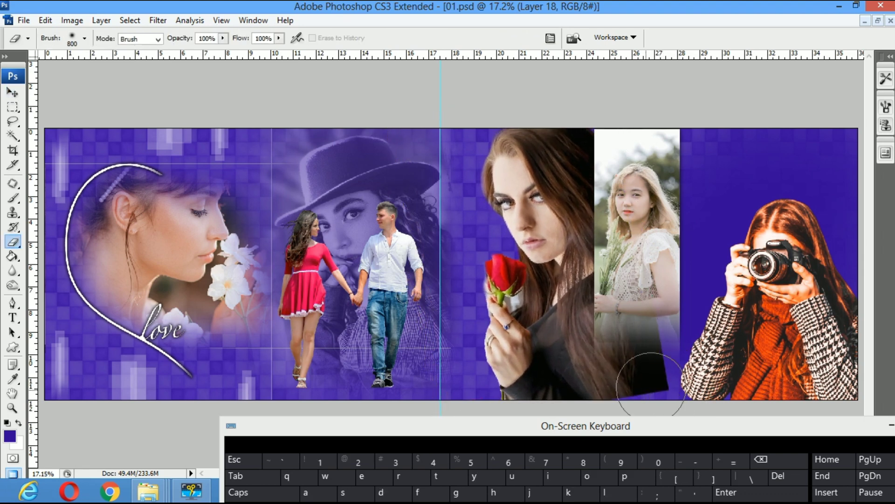
key(v)
click(462, 411)
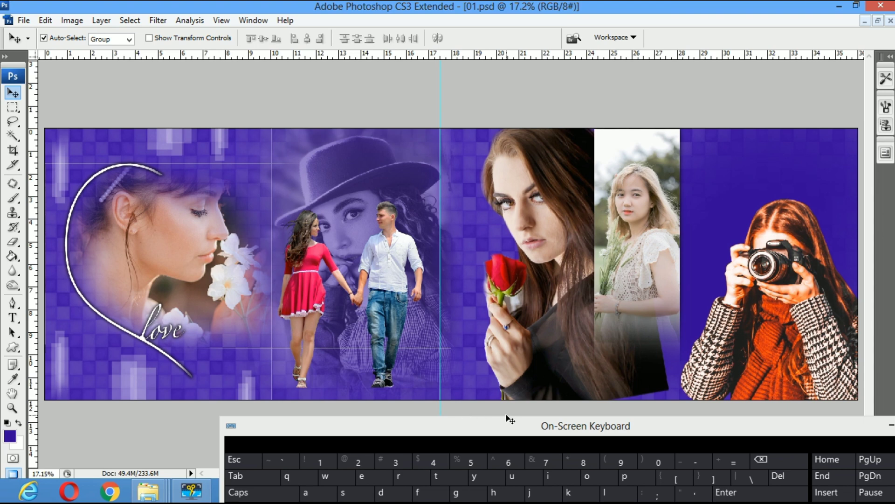
drag(550, 441, 352, 418)
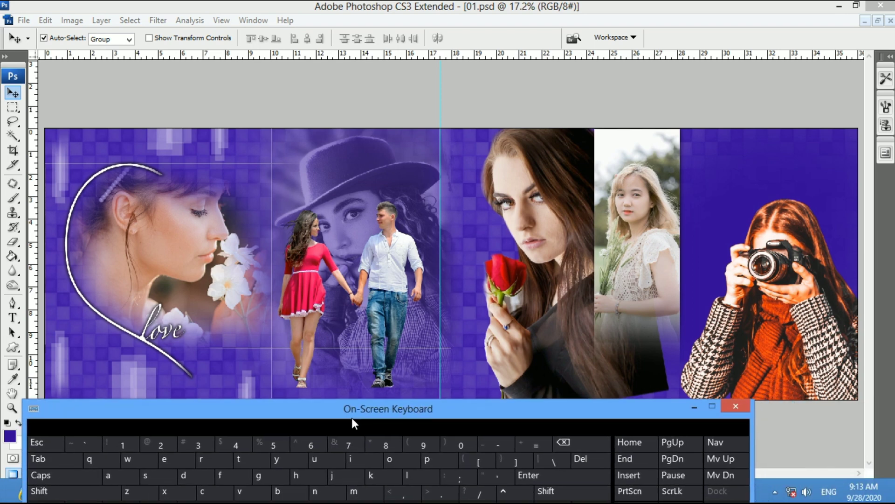
click(521, 342)
key(e)
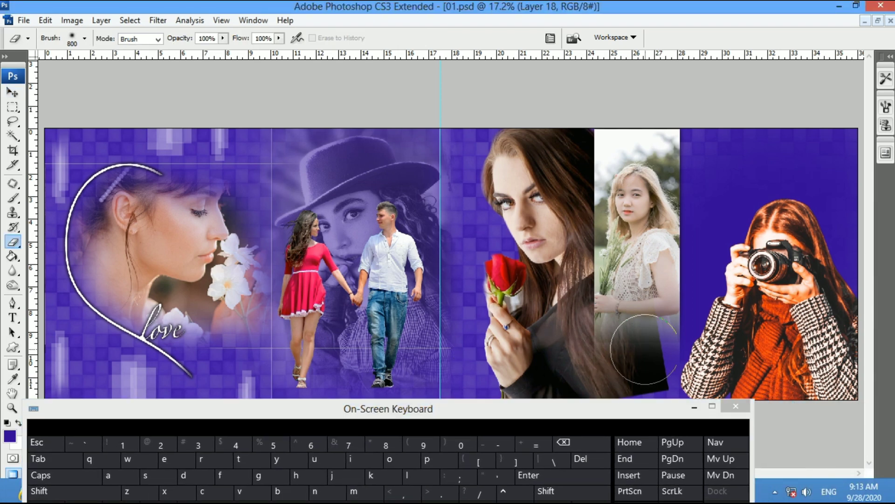
click(658, 360)
mouse_move(659, 308)
mouse_down()
mouse_move(580, 420)
mouse_move(498, 395)
mouse_up()
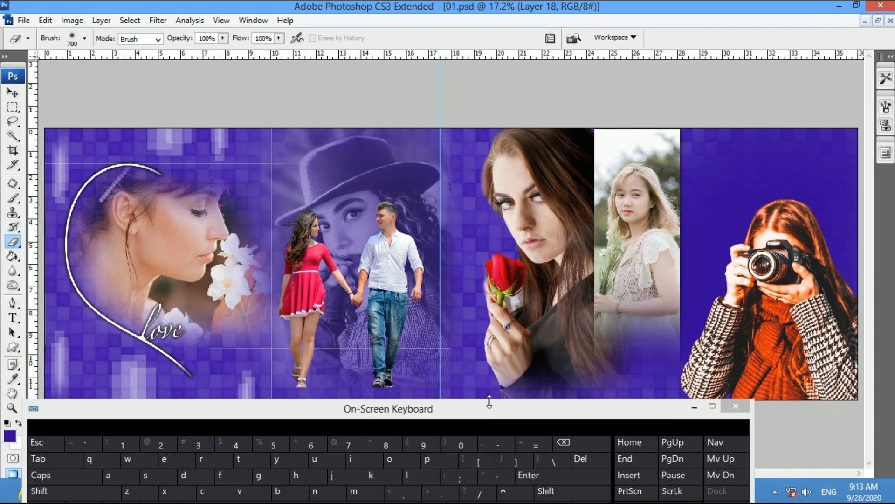
Soften the portrait's bottom edge with a 600 px eraser, then nudge the rose woman right
drag(489, 416, 480, 476)
key(bracketleft)
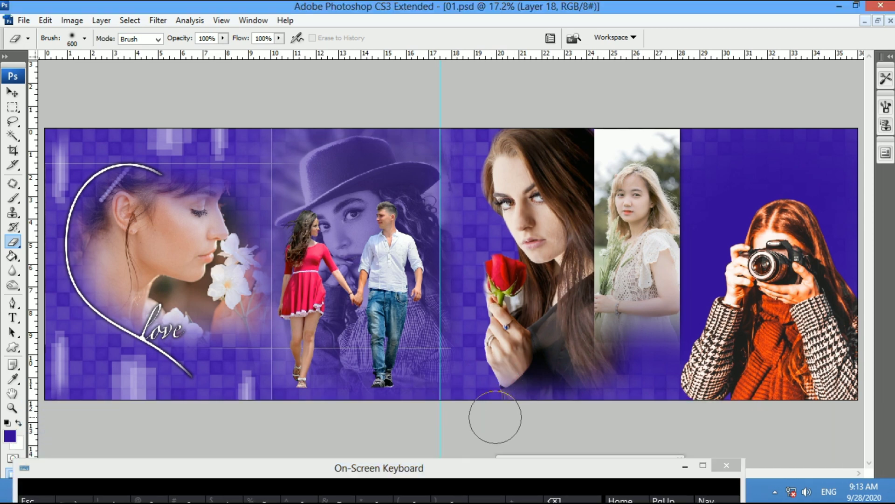
mouse_move(662, 382)
mouse_down()
mouse_move(552, 410)
mouse_move(453, 412)
mouse_up()
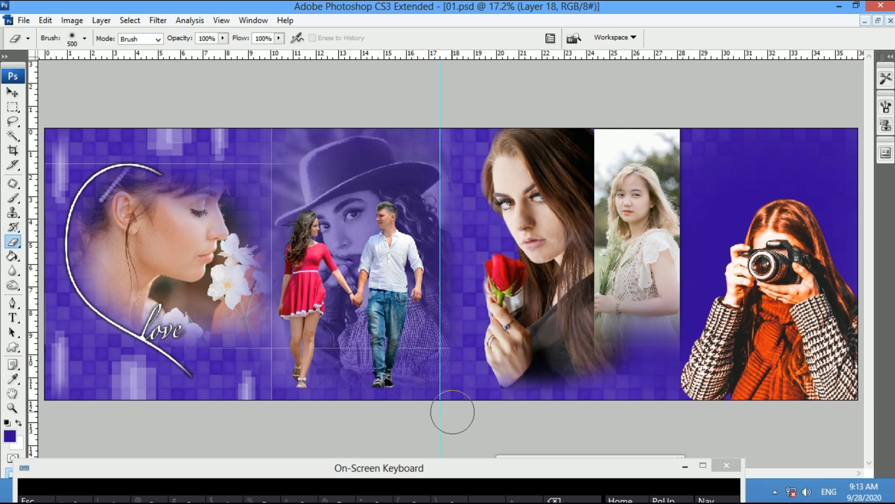
key(z)
right_click(507, 342)
click(527, 351)
key(v)
drag(562, 260, 567, 261)
drag(400, 459, 391, 397)
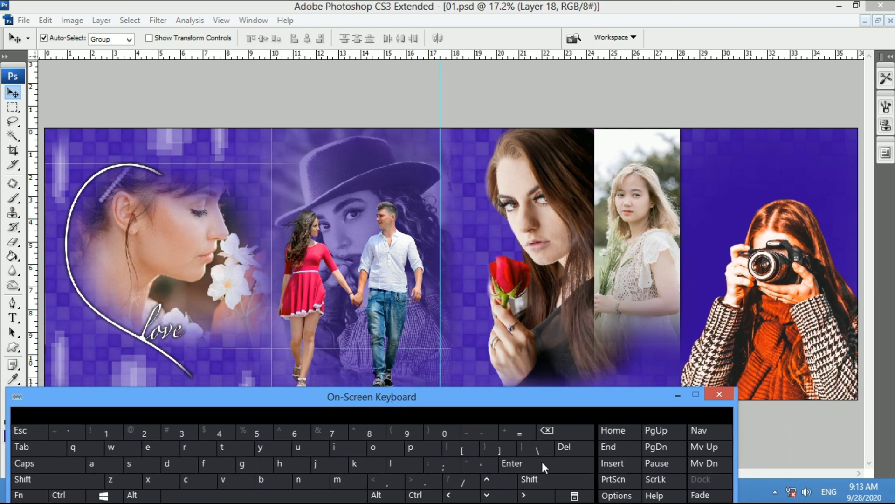
click(567, 311)
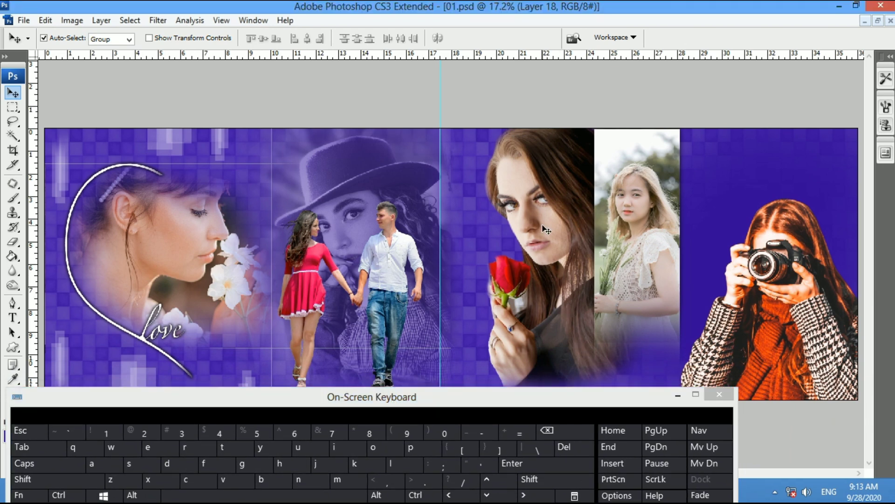
Select the area around the rose and invert the selection
key(m)
drag(541, 304, 511, 286)
key(ctrl+d)
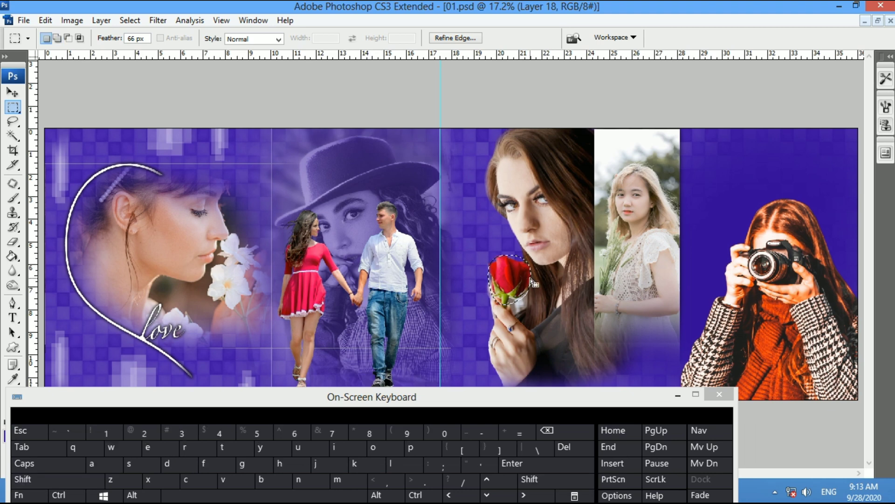
key(ctrl+shift+i)
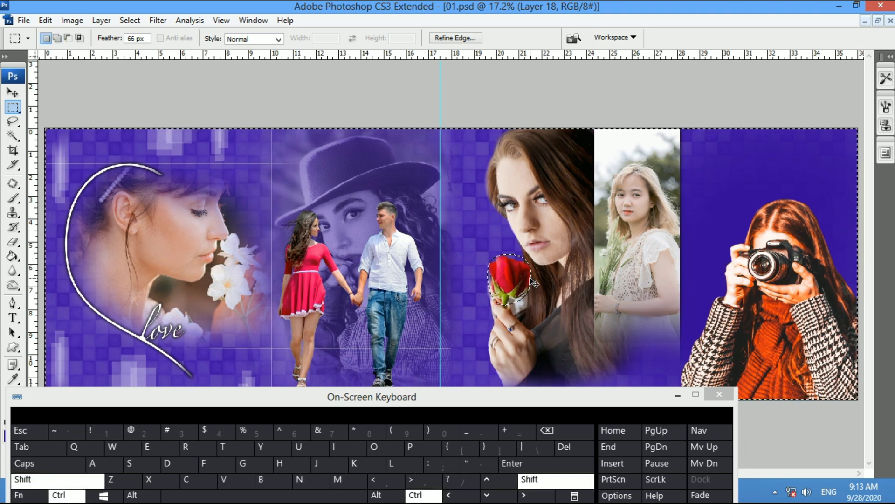
Lower the Greens and Reds saturation in Hue/Saturation so only the rose keeps colour
key(ctrl+u)
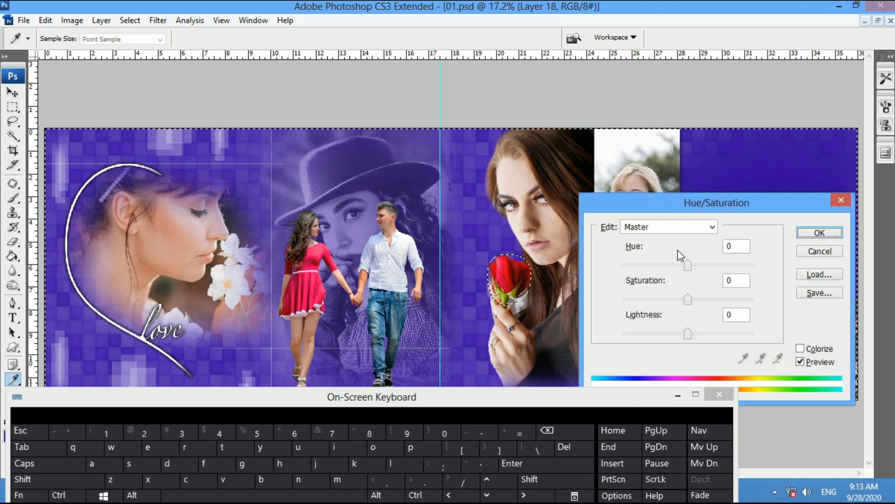
click(713, 228)
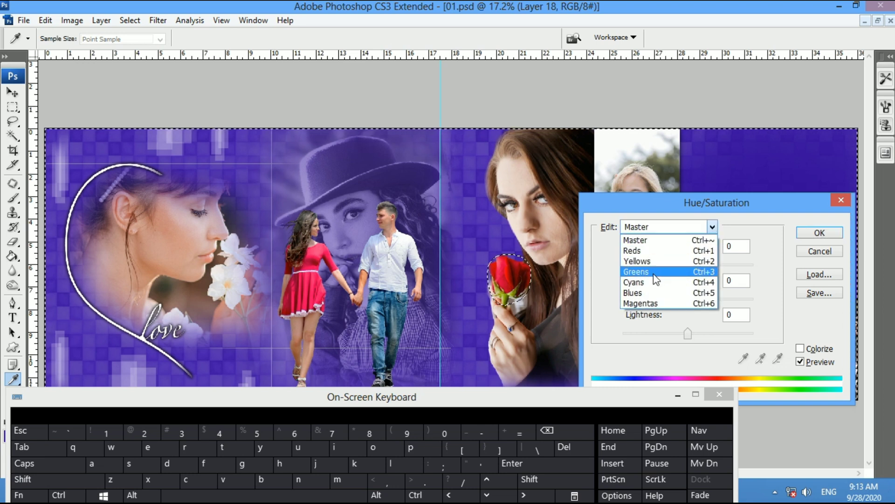
click(636, 271)
click(656, 298)
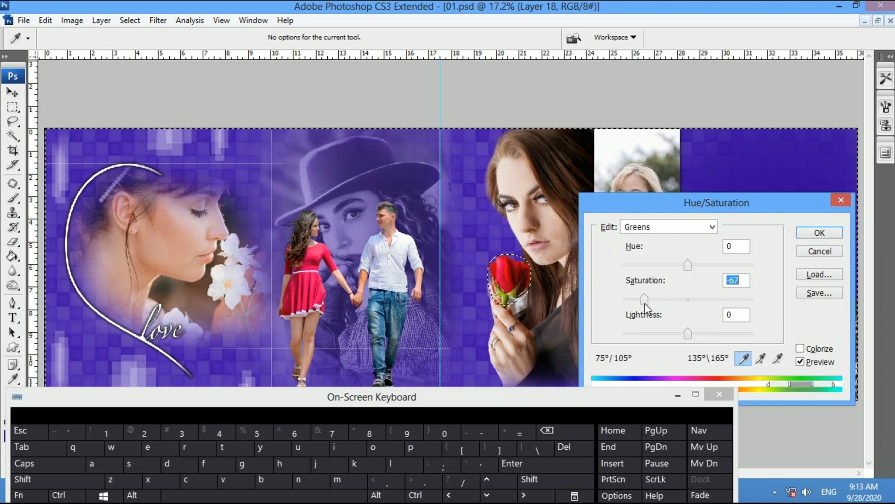
drag(640, 303, 637, 304)
click(560, 229)
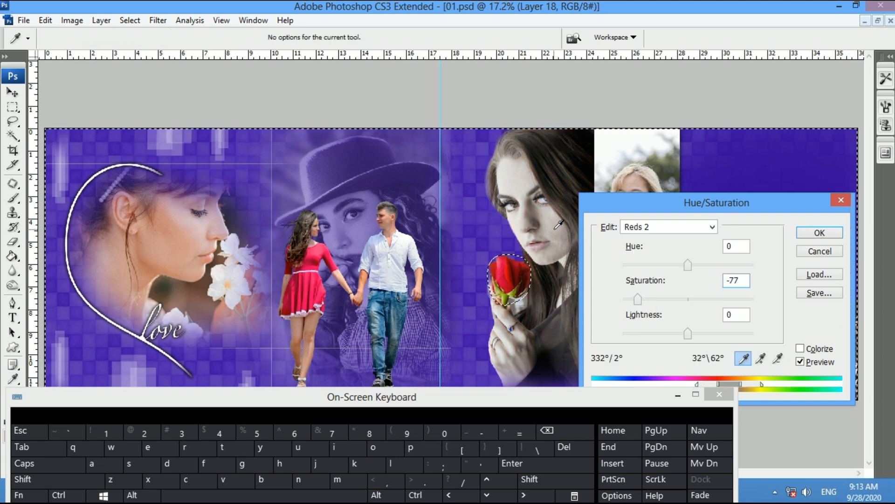
click(820, 233)
Apply a Curves adjustment, then move the camera-girl photo up and left
key(m)
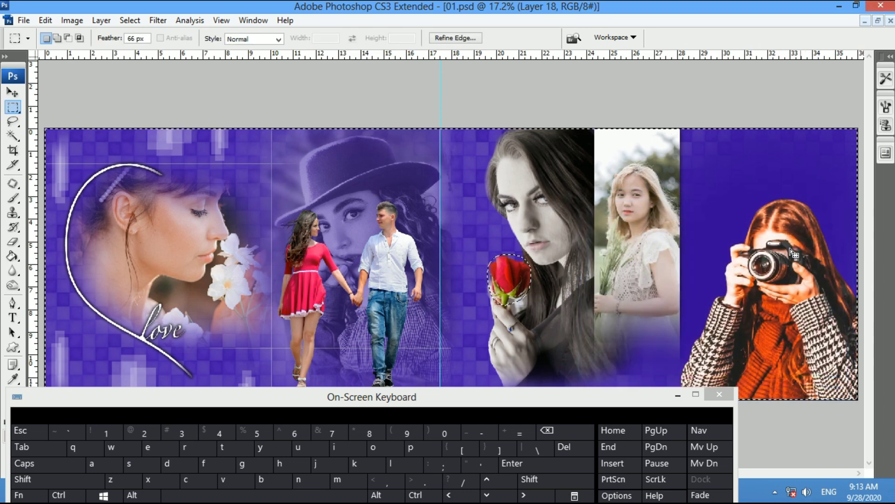
key(ctrl+d)
key(ctrl+m)
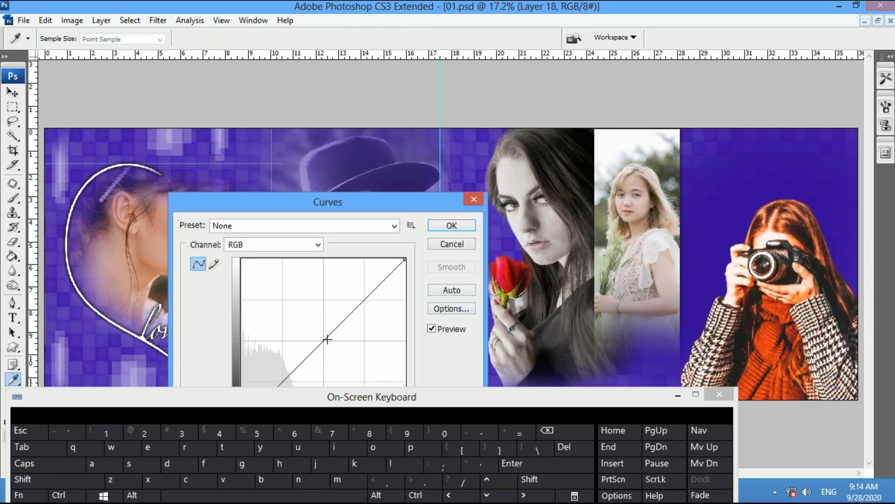
click(328, 332)
key(Return)
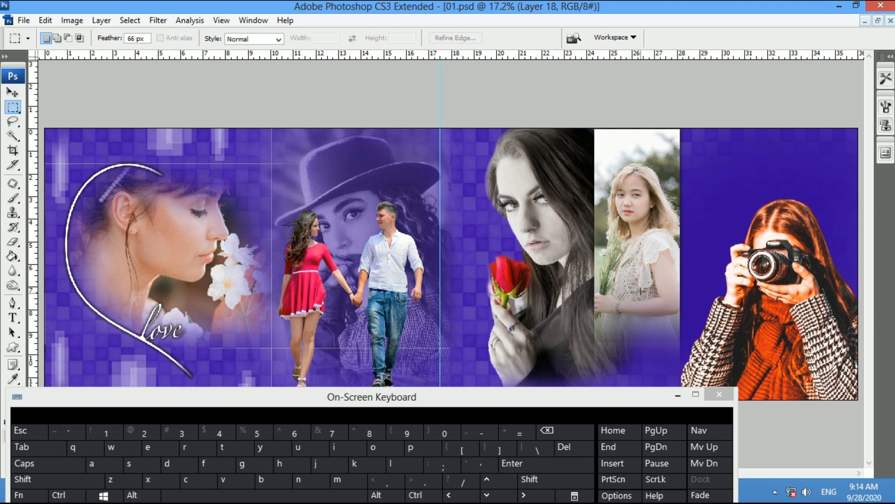
key(v)
drag(783, 332, 767, 255)
Scale the camera-girl photo to about 60% and place her at the spread's right edge
key(ctrl+t)
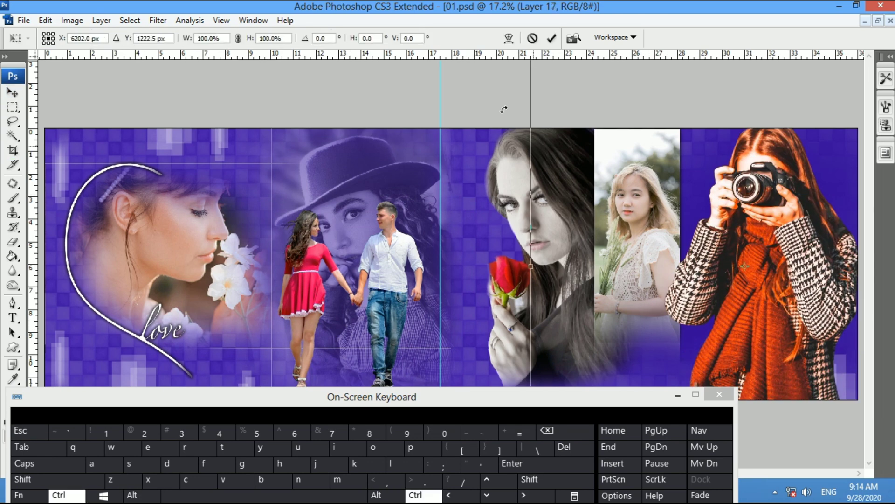
drag(610, 156, 606, 205)
drag(526, 76, 554, 226)
drag(752, 375, 806, 343)
key(Return)
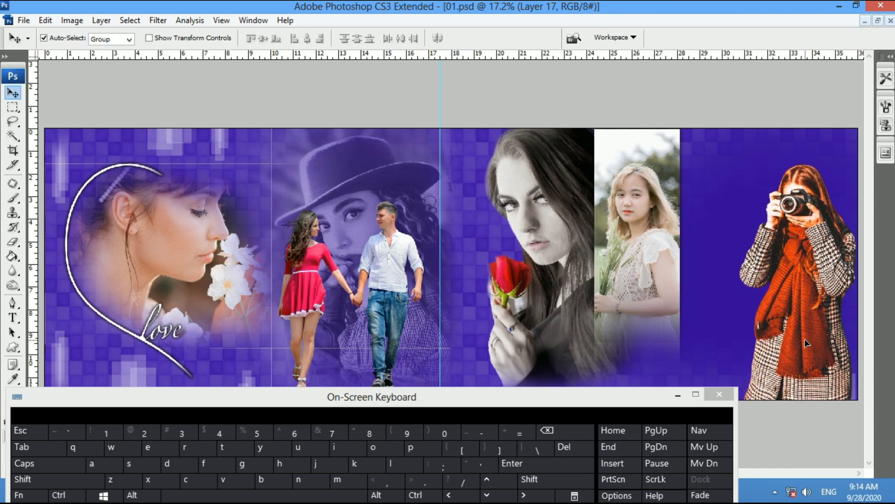
Duplicate the camera girl to a new layer, tilt it and enlarge it to about 215%
key(m)
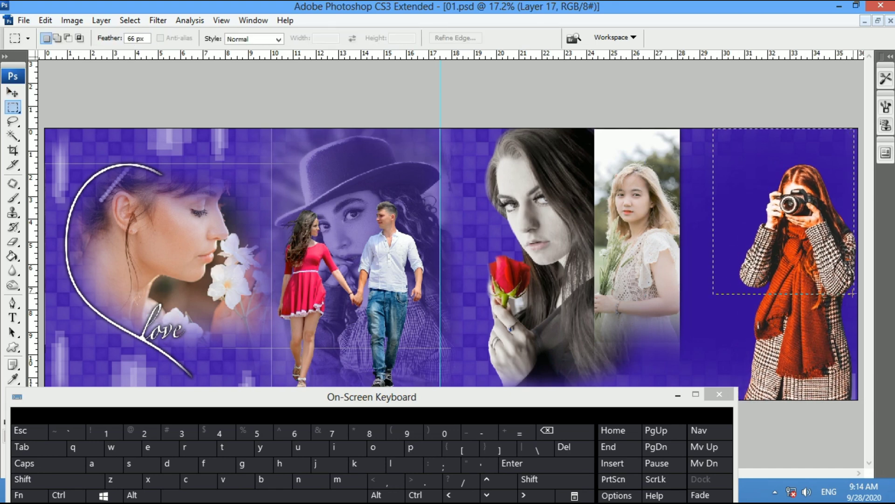
key(ctrl+j)
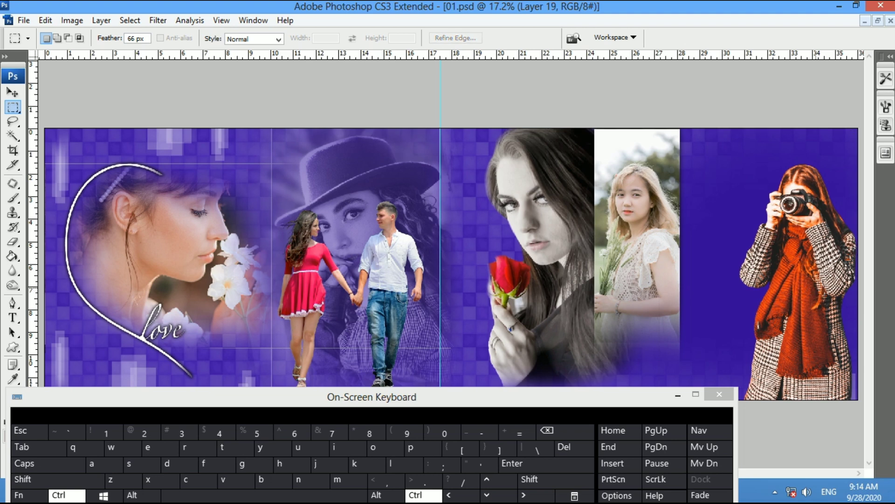
key(v)
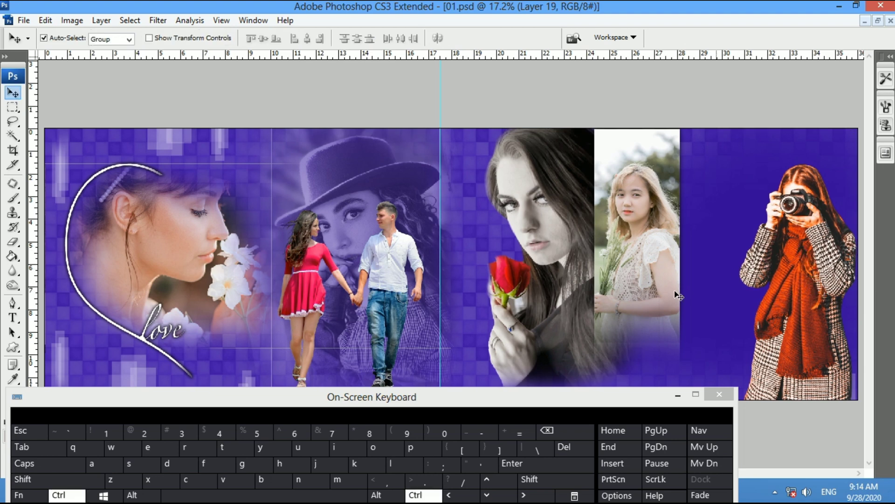
key(ctrl+t)
drag(710, 322, 652, 412)
drag(794, 281, 769, 320)
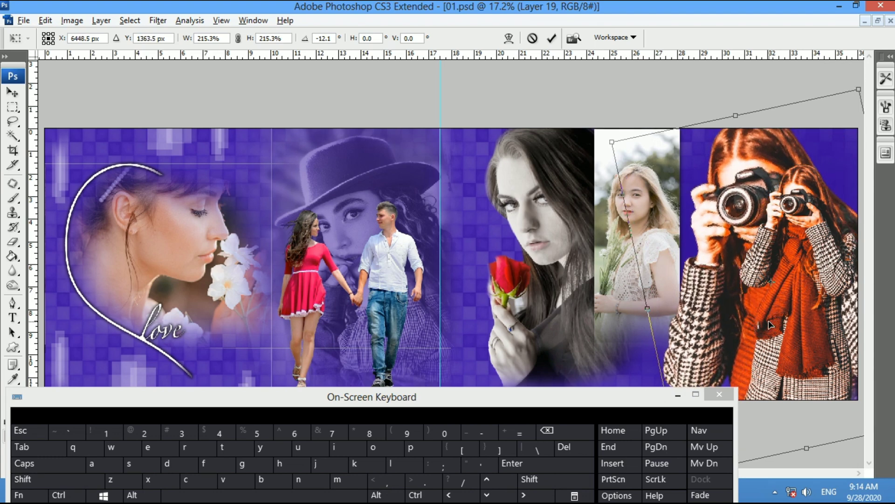
key(Return)
Set the enlarged copy's blend mode to Overlay and zoom out
key(F7)
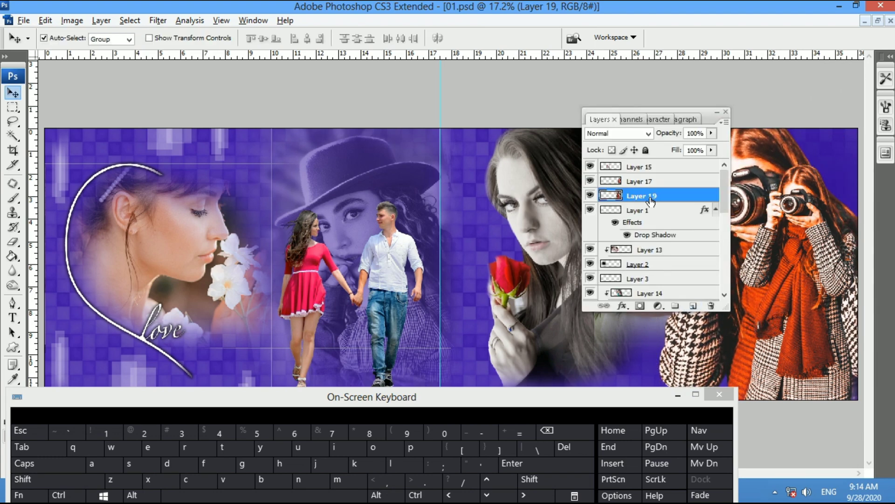
drag(704, 119, 303, 155)
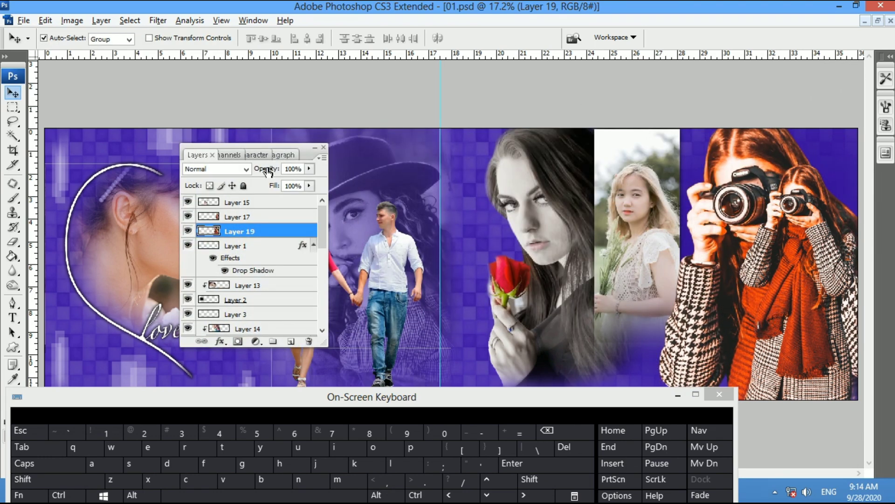
click(246, 169)
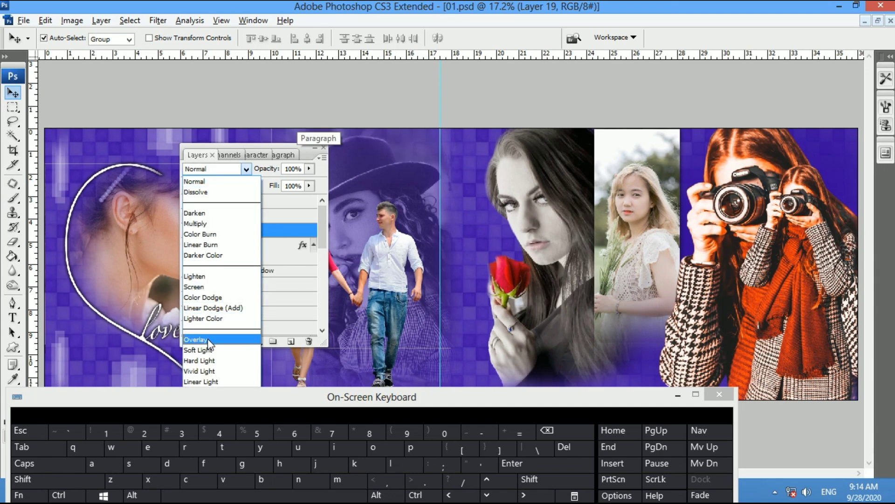
click(195, 339)
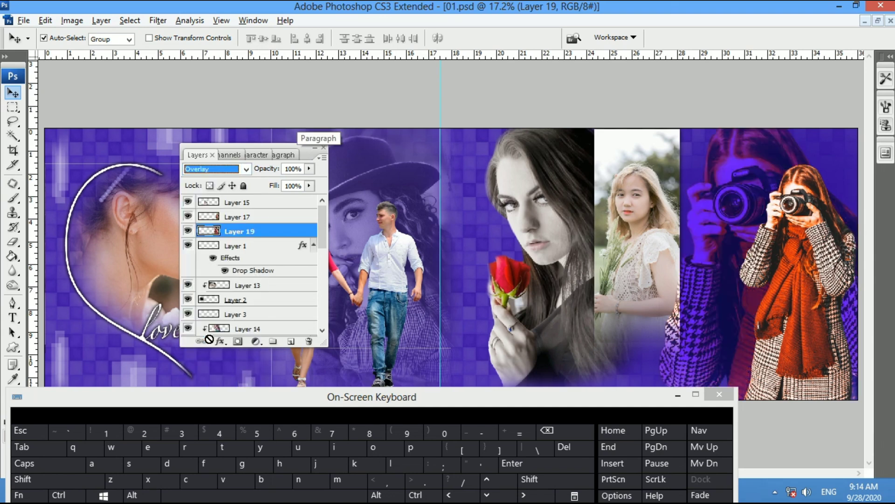
click(324, 148)
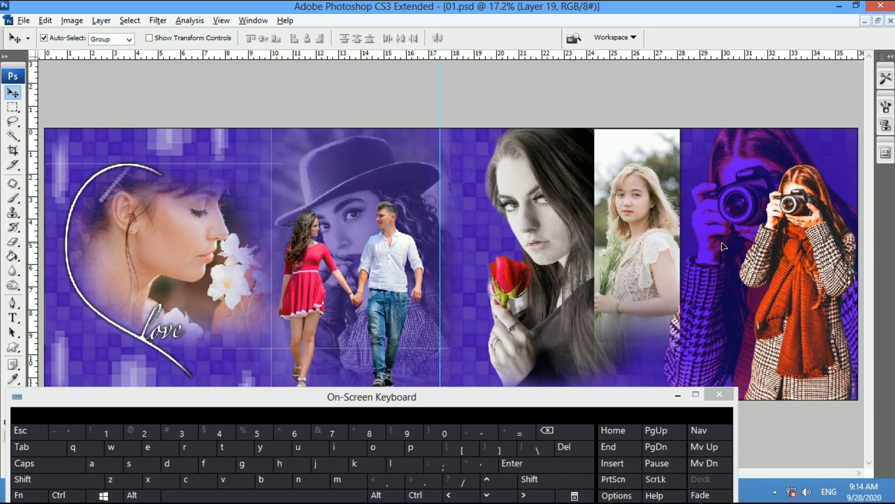
key(ctrl+minus)
key(ctrl+minus)
Rotate the enlarged copy to -8.8°, scale it to 110.8% and shift it right and down
key(ctrl+t)
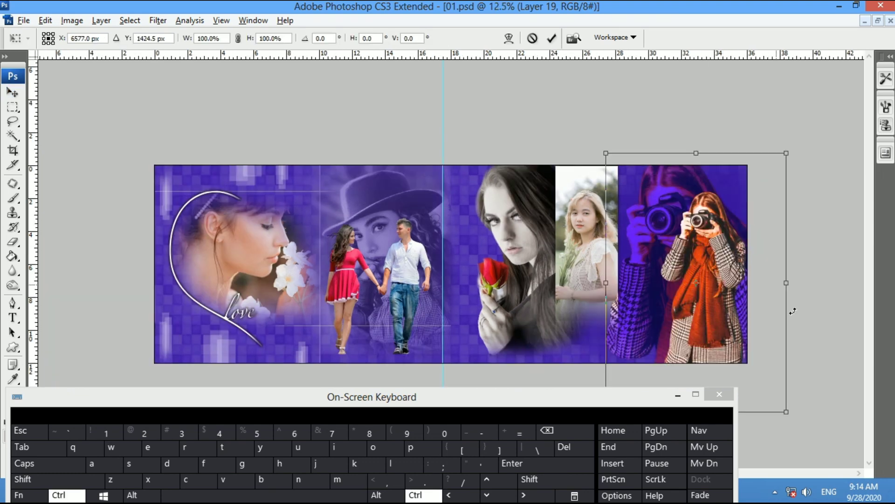
drag(808, 321, 818, 305)
drag(766, 141, 772, 125)
drag(672, 204, 679, 210)
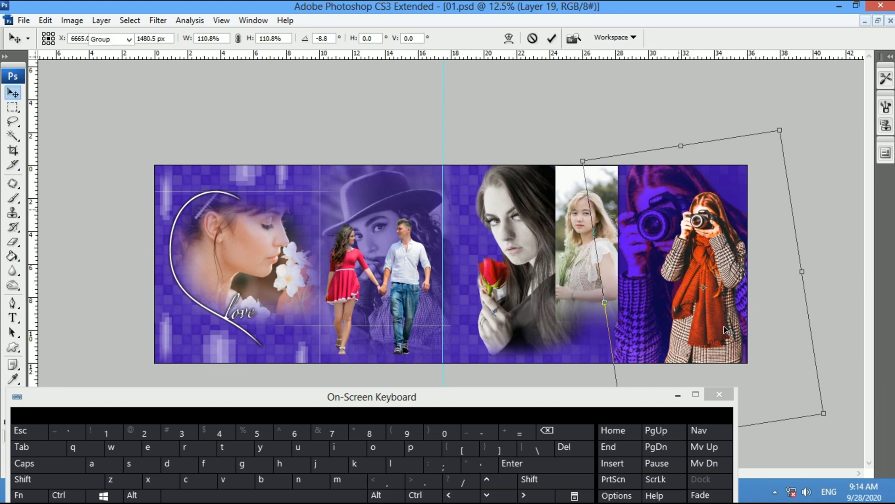
key(Return)
Shrink the small camera girl to 85.6% and move her lower
click(713, 333)
key(ctrl+t)
drag(792, 364, 778, 349)
drag(729, 325, 733, 339)
key(Return)
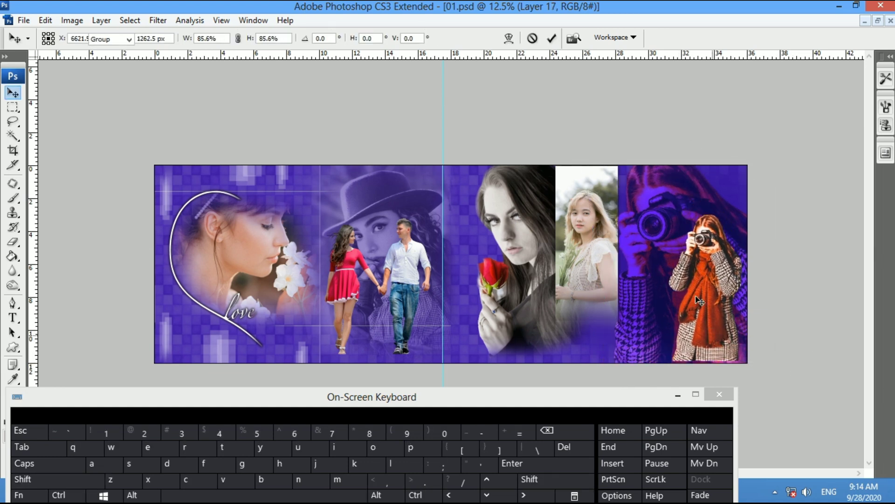
Lower the enlarged copy's opacity using the number keys 8 and 7
click(671, 250)
key(z)
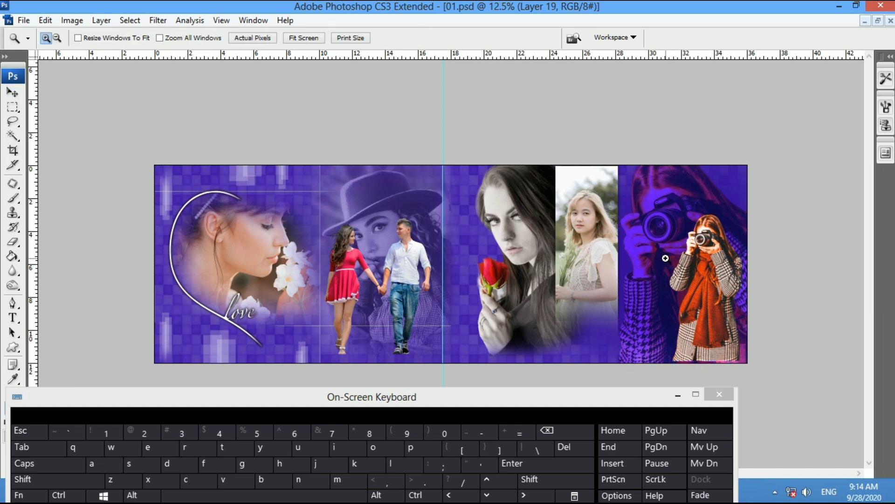
key(v)
key(8)
key(7)
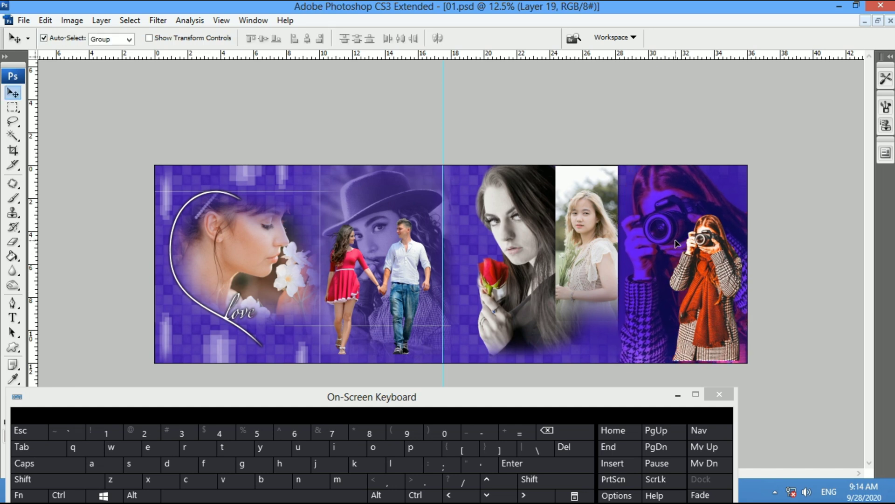
key(e)
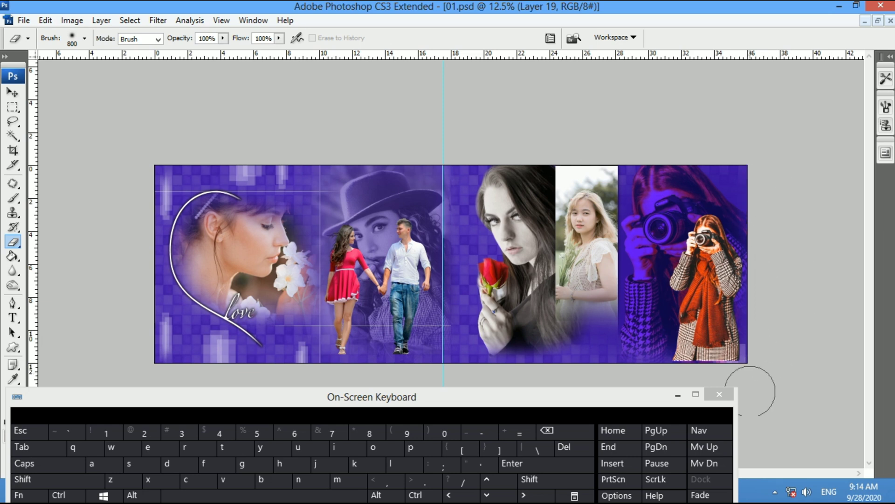
Nudge the small camera girl into place and fit the whole spread in the window
key(v)
drag(706, 331, 713, 338)
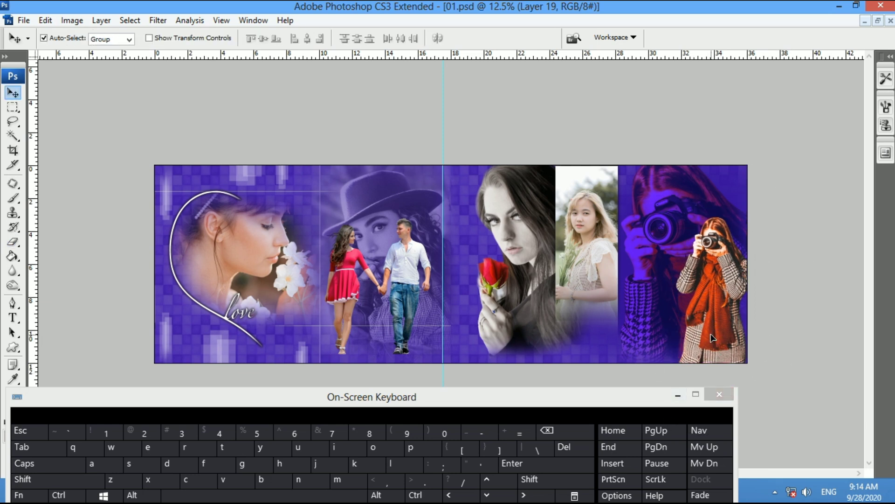
key(shift+Left)
key(shift+Left)
key(shift+Down)
key(shift+Down)
key(shift+Down)
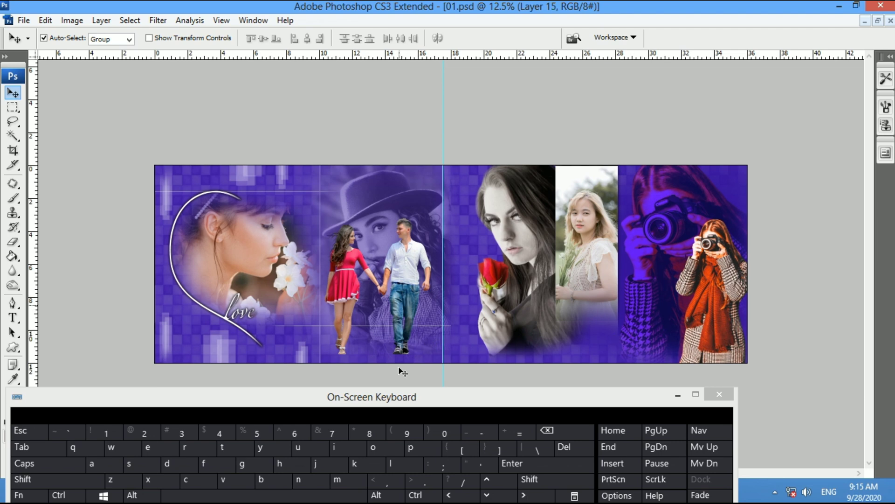
drag(418, 394, 646, 381)
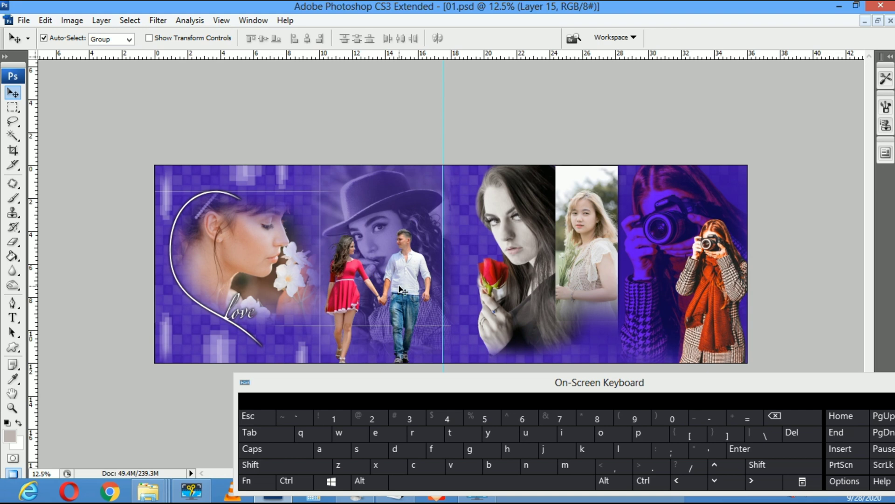
key(z)
right_click(367, 264)
click(382, 275)
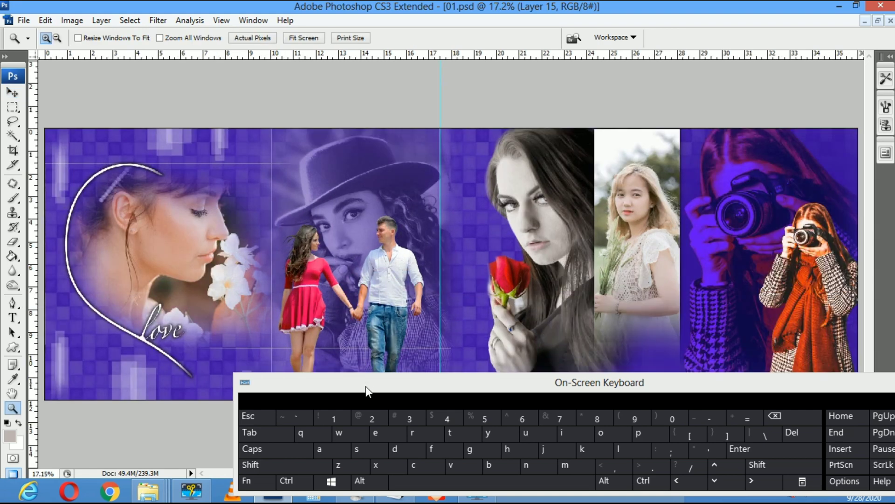
Move the cut-out couple up a little
key(v)
drag(390, 386, 578, 348)
click(375, 280)
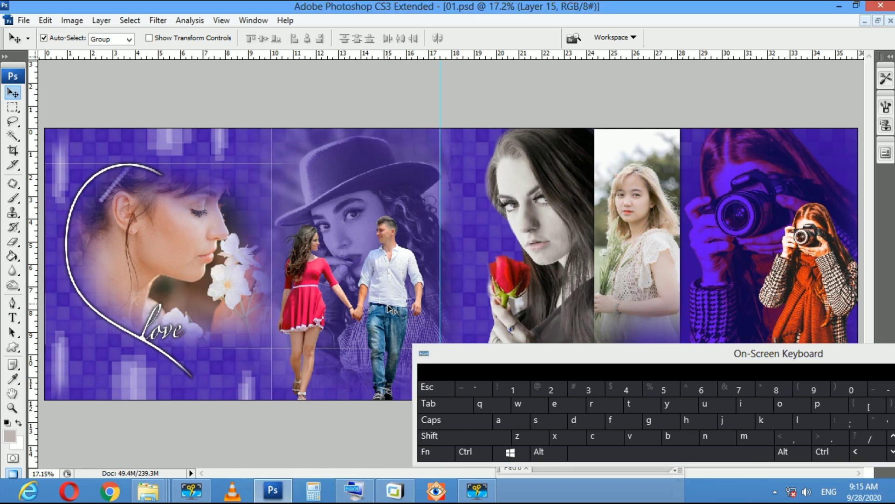
drag(392, 308, 390, 301)
Raise the hat-woman portrait, tilt it slightly and enlarge it to about 106%
mouse_move(371, 213)
mouse_down()
mouse_move(356, 192)
mouse_move(369, 202)
mouse_up()
key(ctrl+t)
drag(572, 293, 577, 270)
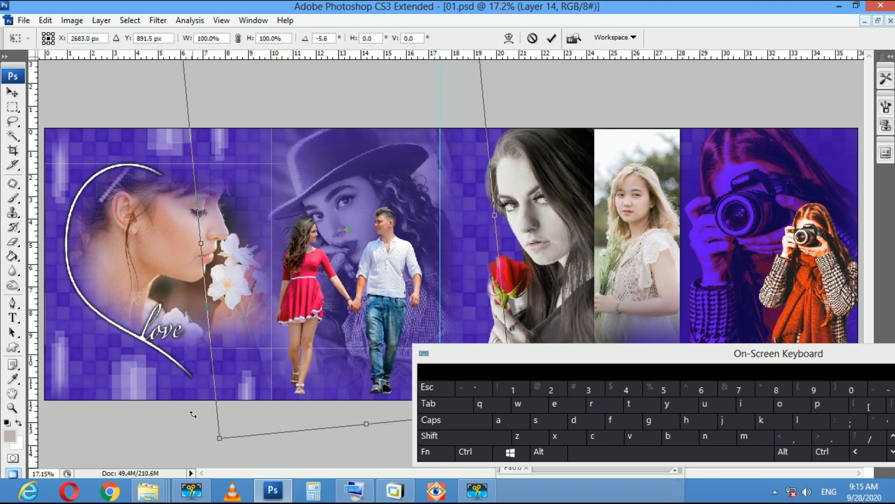
drag(220, 439, 215, 442)
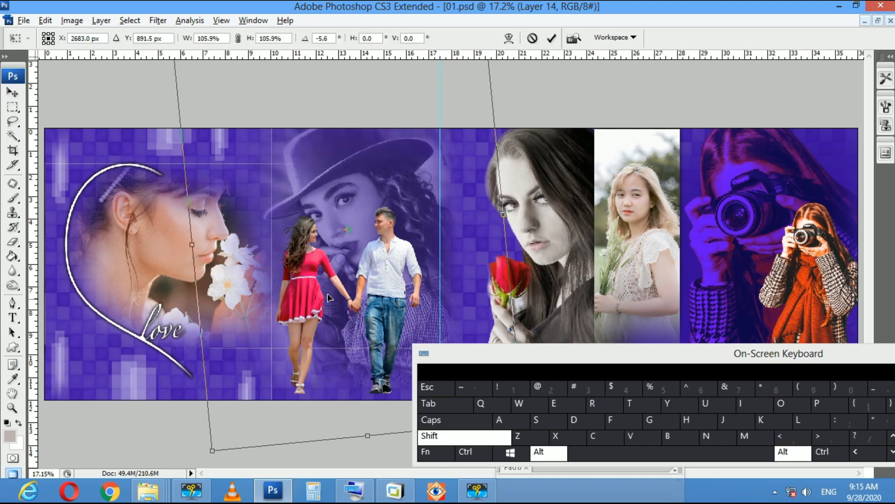
key(Return)
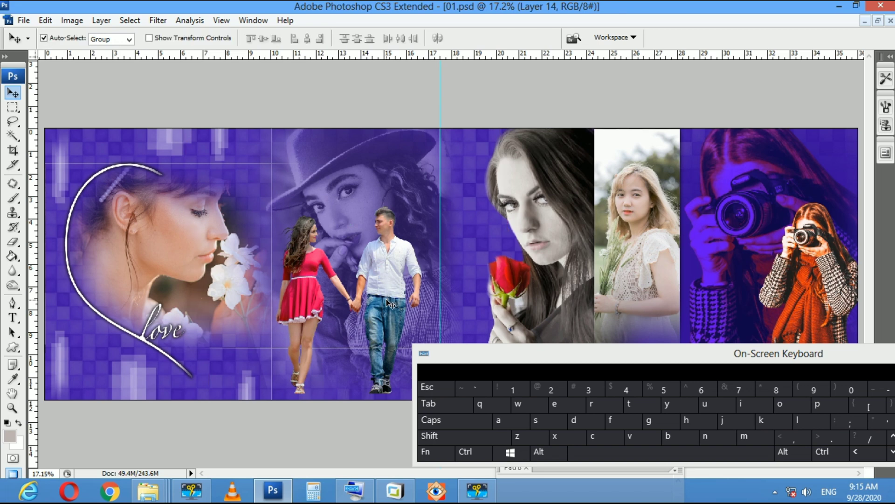
Nudge the cut-out couple slightly up and left, then check the layers under it
drag(386, 298, 382, 291)
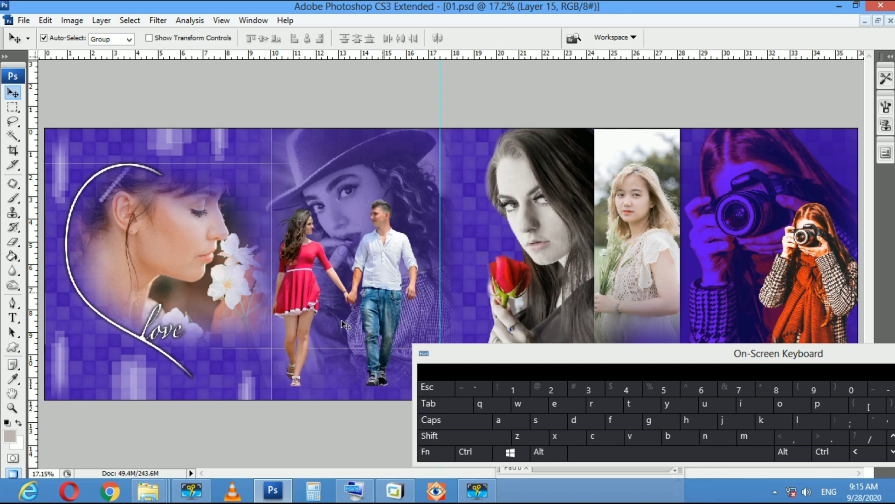
right_click(319, 373)
click(321, 361)
Draw a diamond shape under the couple's feet, make it a selection on new Layer 20
key(u)
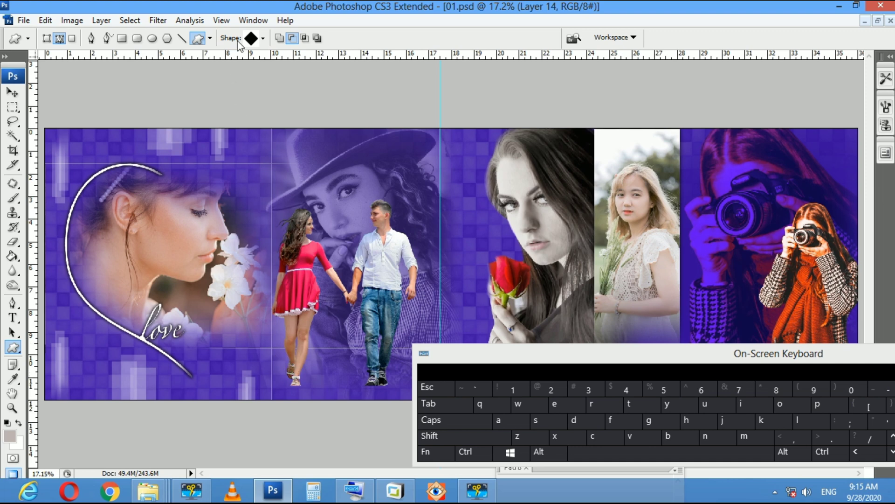
drag(260, 348, 418, 395)
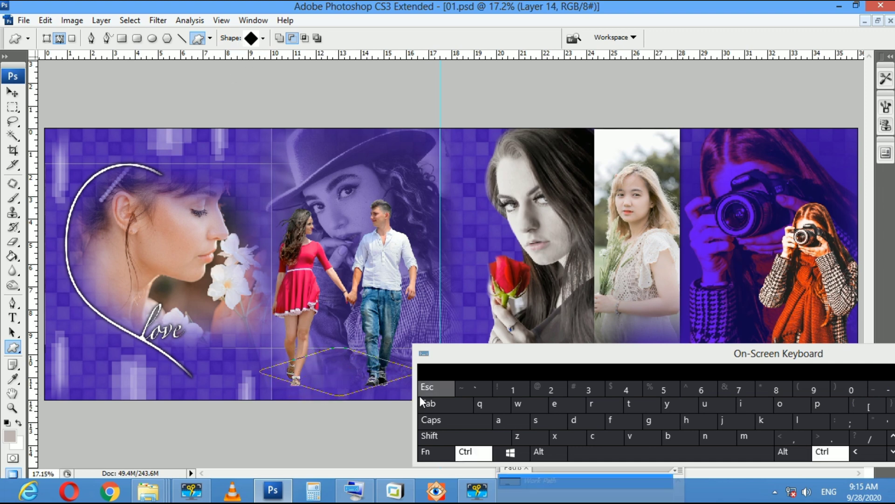
key(ctrl+Return)
key(ctrl+shift+n)
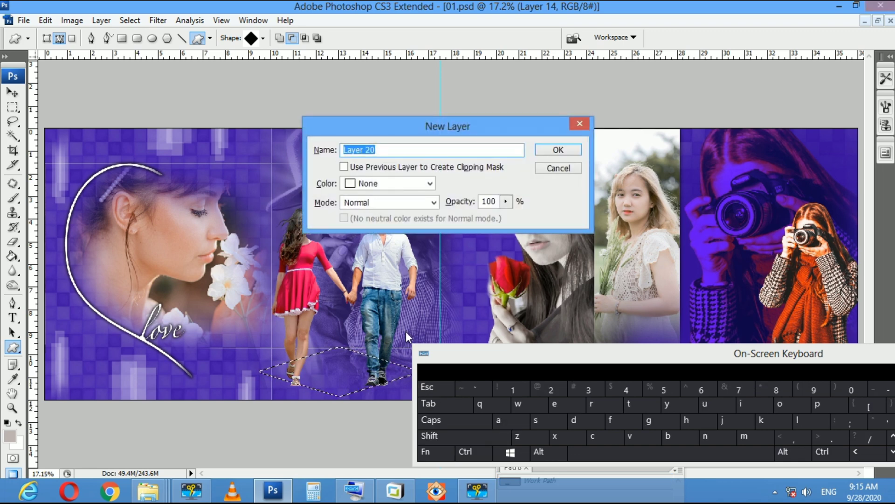
key(Return)
key(alt+BackSpace)
Fill the diamond selection with the purple foreground colour
key(g)
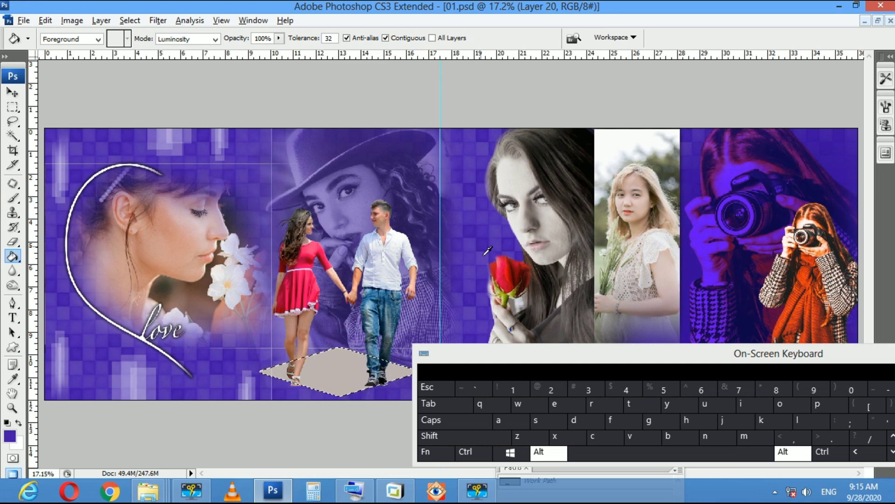
drag(615, 356, 491, 390)
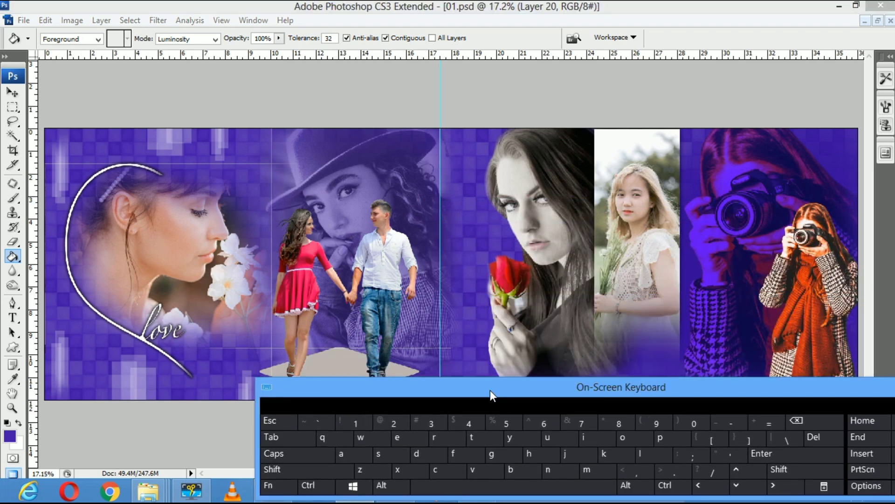
key(alt)
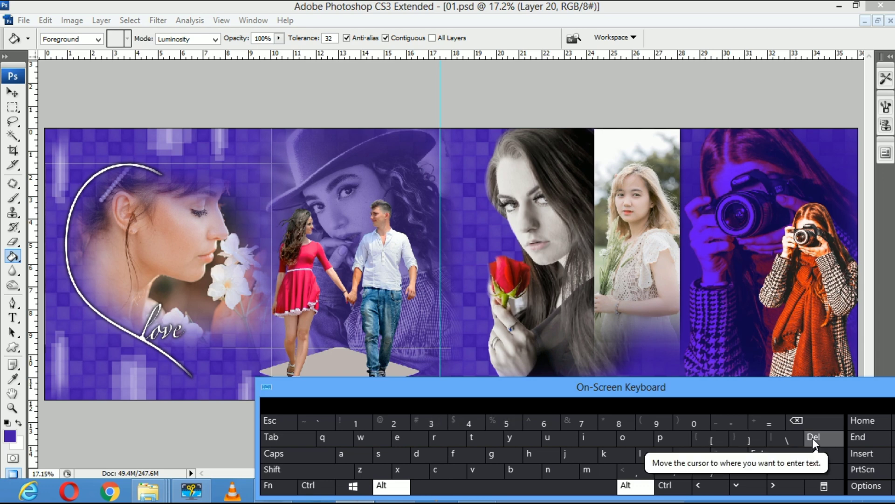
click(327, 367)
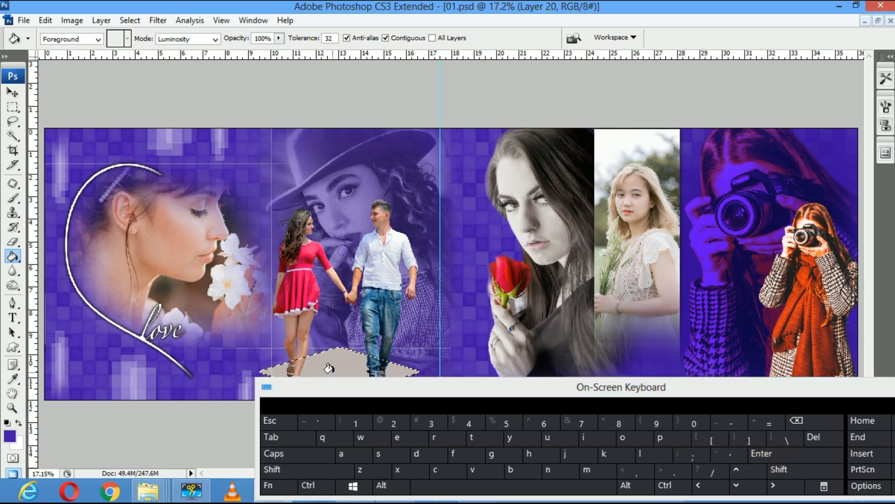
alt+click(812, 438)
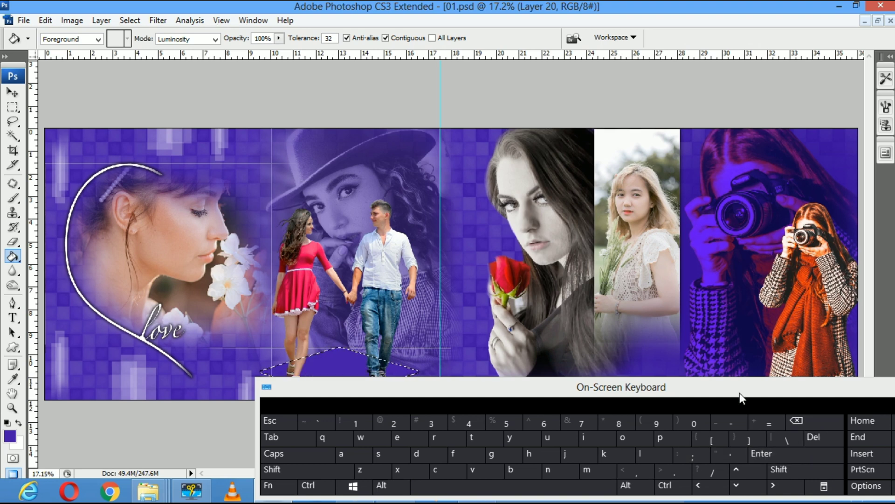
drag(740, 393, 659, 431)
Outline the purple diamond selection with a 4 px near-white stroke
key(v)
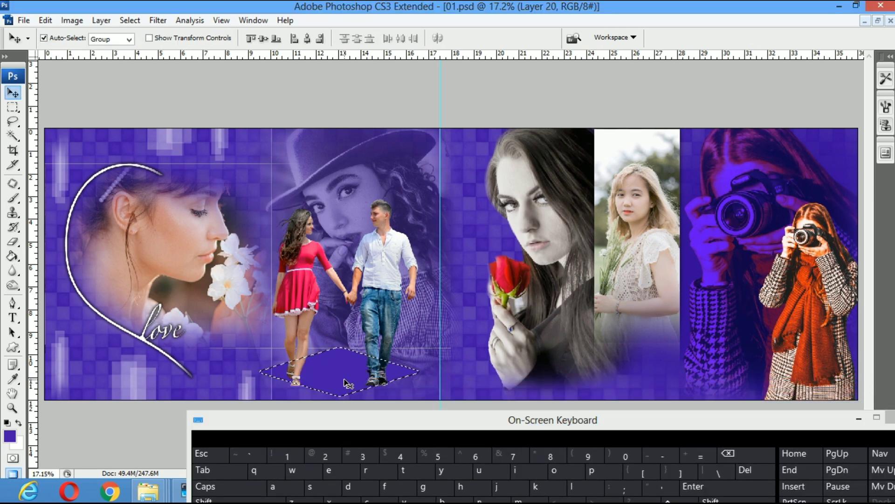
key(alt+e)
key(s)
click(406, 157)
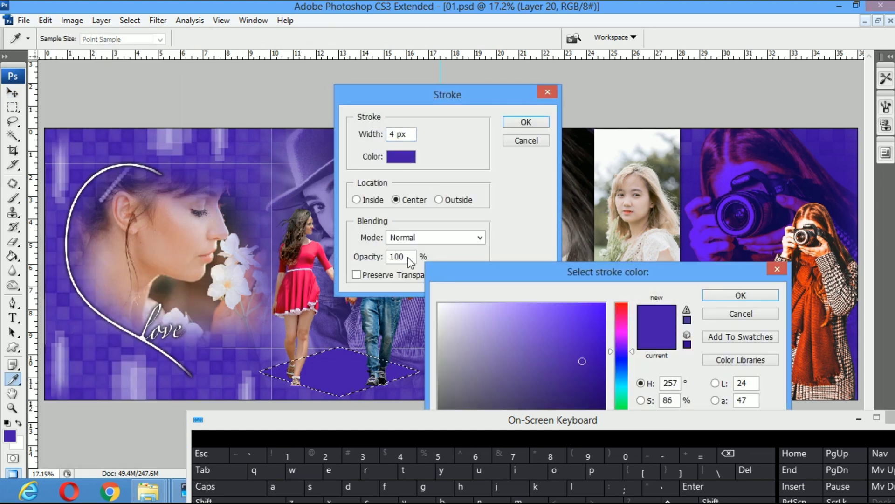
click(446, 312)
key(Return)
key(Return)
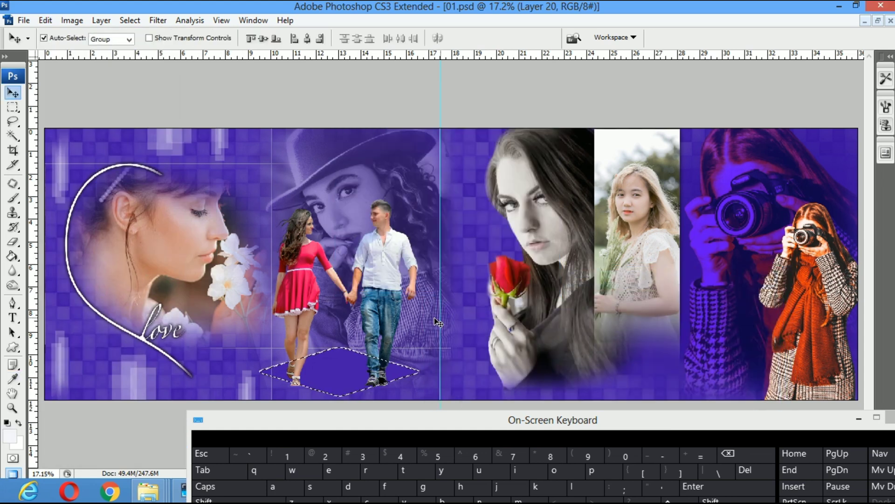
Widen the diamond floor, shift it left, then flatten it to 78.6% height and 108% width
key(ctrl+t)
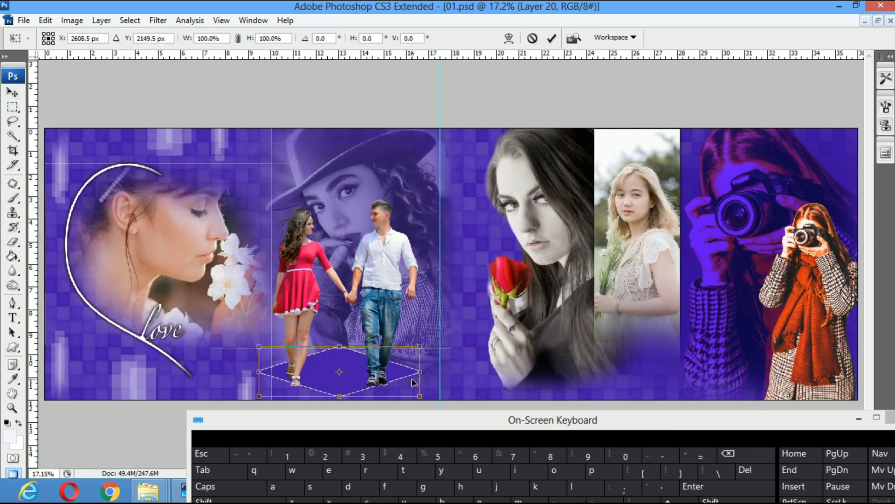
drag(419, 372, 439, 371)
key(Return)
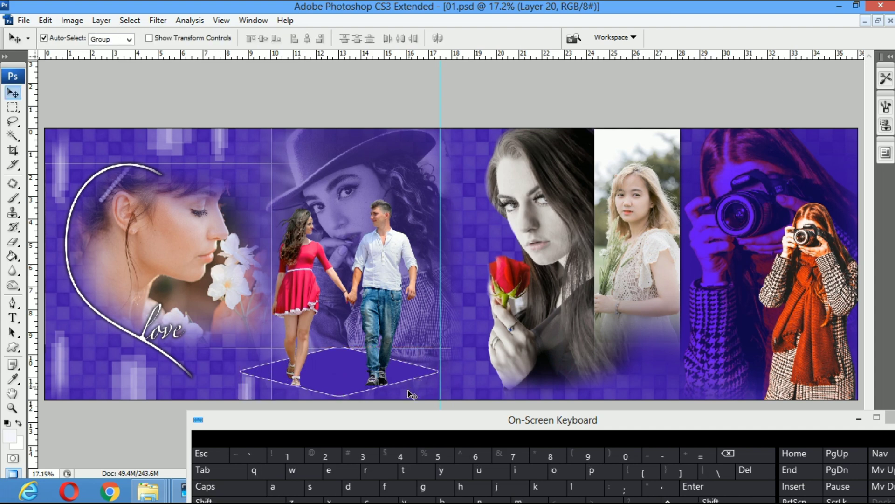
drag(508, 419, 703, 400)
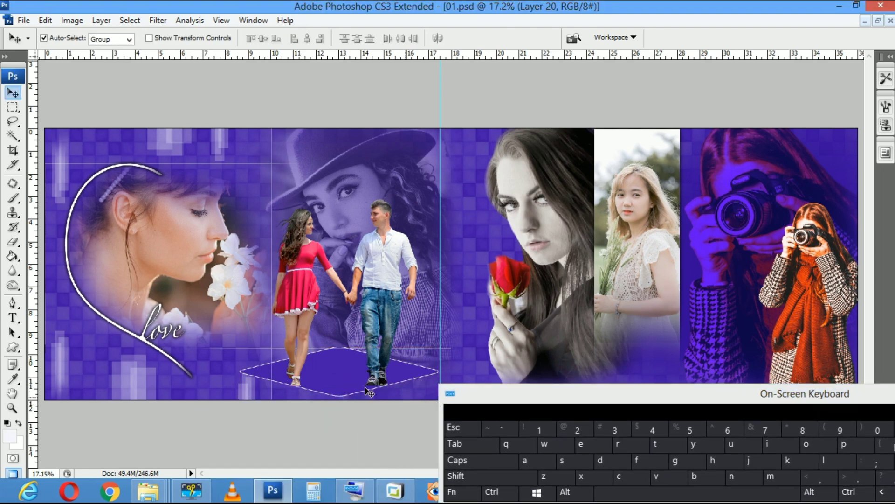
drag(339, 390, 325, 389)
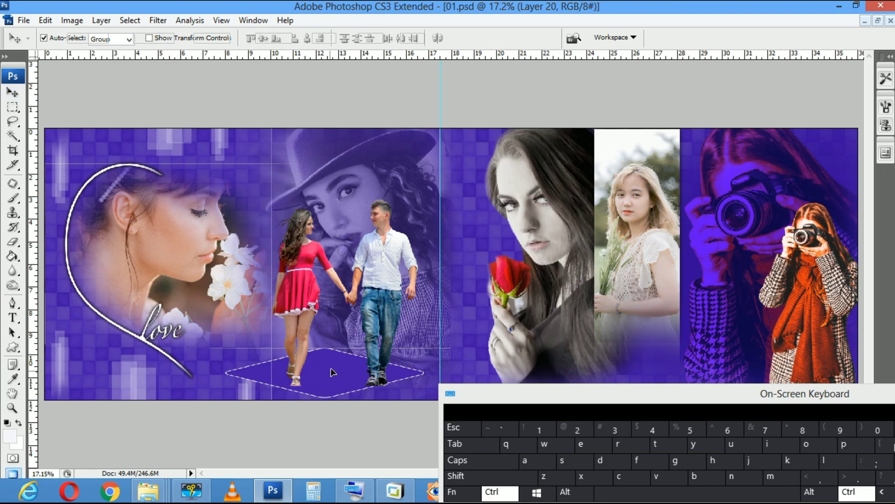
key(ctrl+t)
drag(325, 348, 325, 358)
drag(424, 378, 429, 377)
key(Return)
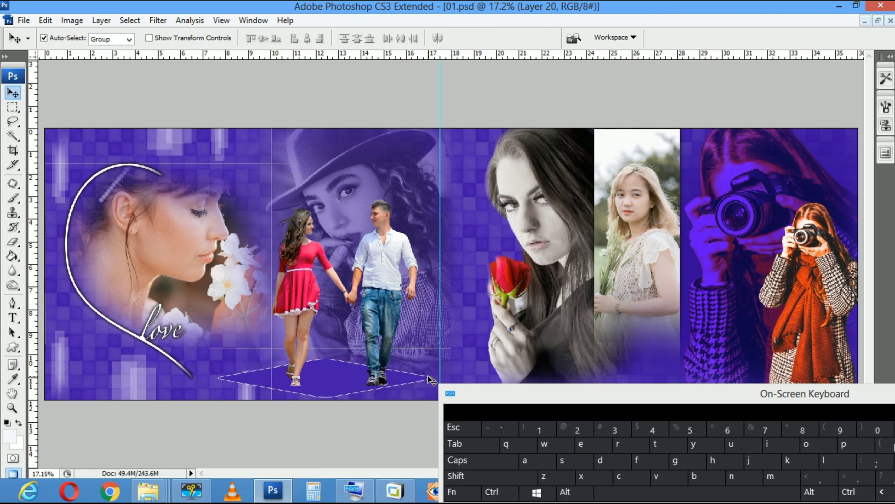
Fit the spread on screen with toolbox, panels and on-screen keyboard hidden
key(z)
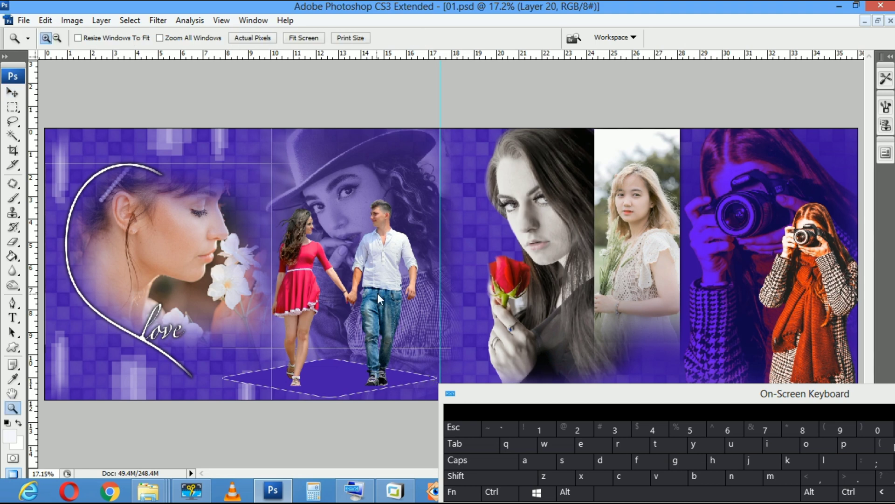
right_click(376, 292)
click(398, 301)
right_click(280, 280)
click(295, 288)
key(Tab)
drag(826, 396, 604, 374)
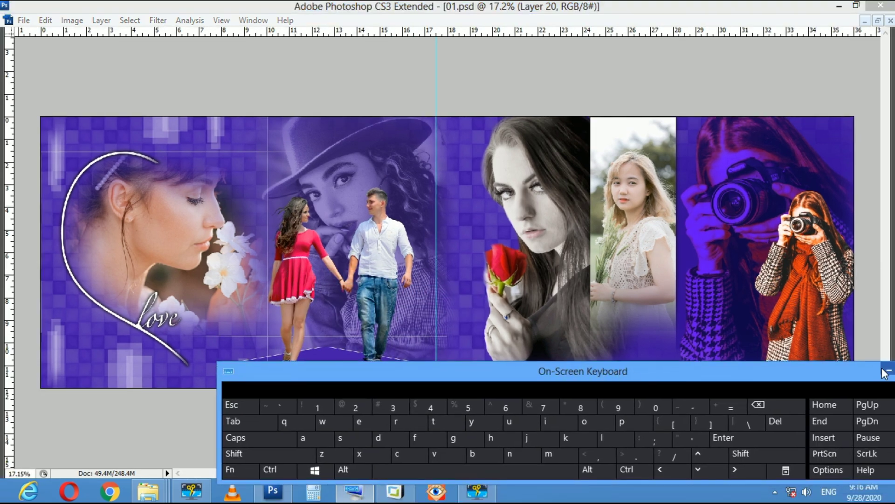
click(886, 371)
right_click(525, 310)
click(547, 321)
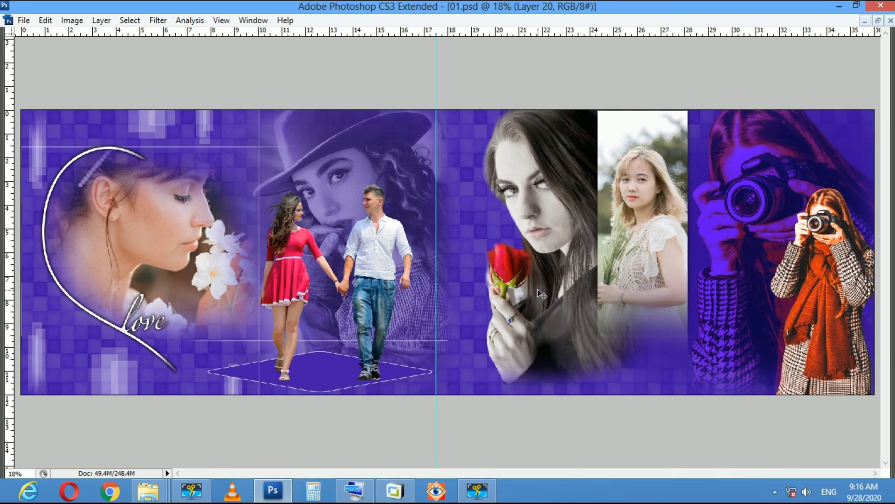
Nudge the rose woman photo slightly down, check it at actual pixels, then refit the spread
drag(540, 307, 540, 316)
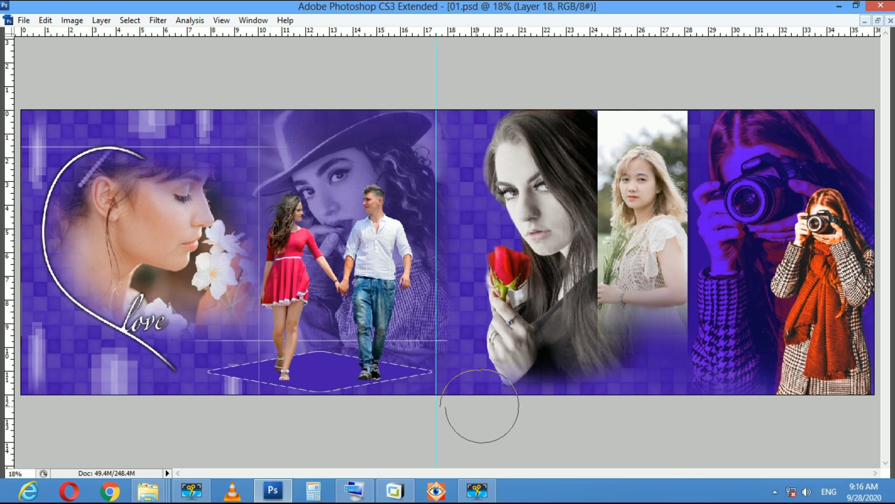
key(z)
right_click(572, 326)
click(595, 333)
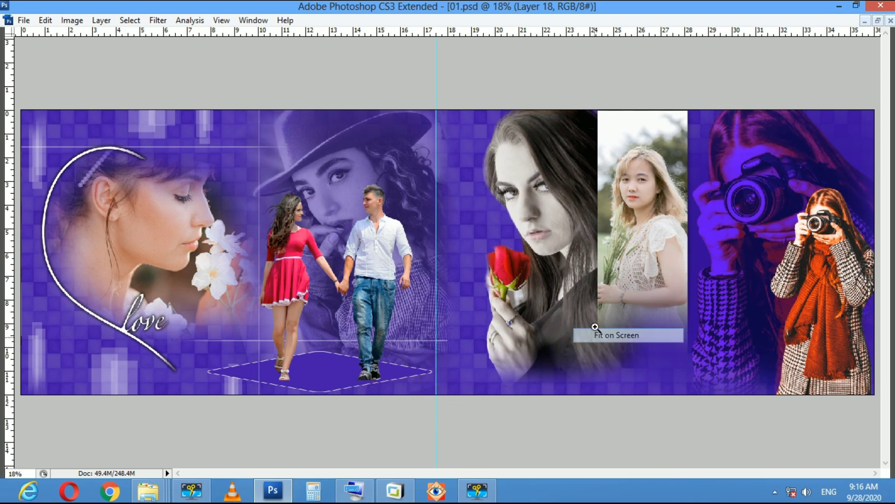
right_click(574, 276)
click(602, 301)
right_click(352, 304)
click(368, 313)
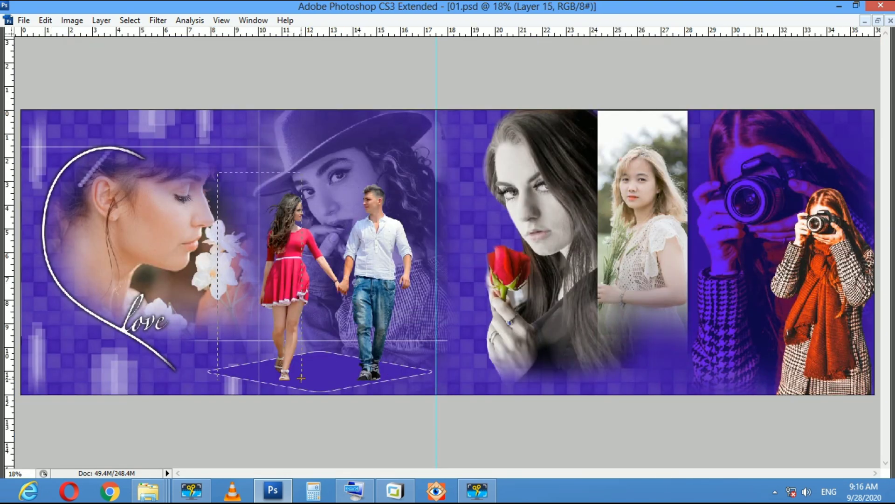
Give the walking couple a slight Curves midtone lift, input 118 to output 122
key(ctrl+m)
drag(311, 182, 541, 206)
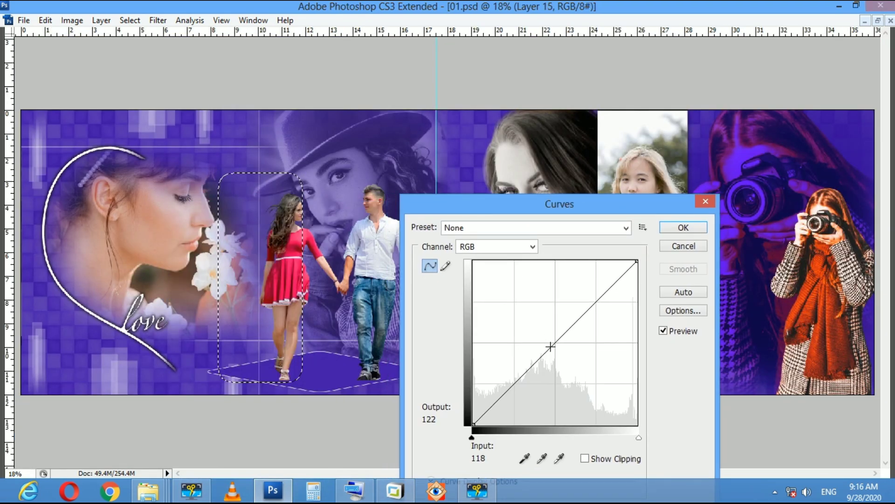
drag(550, 346, 548, 340)
key(Return)
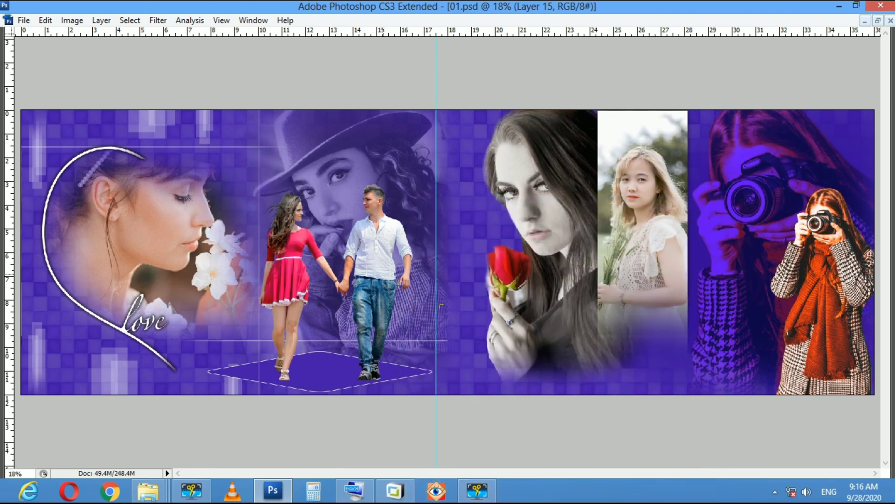
Inspect the brightened couple up close and at actual pixels, then fit the spread on screen
click(368, 202)
right_click(488, 247)
click(491, 244)
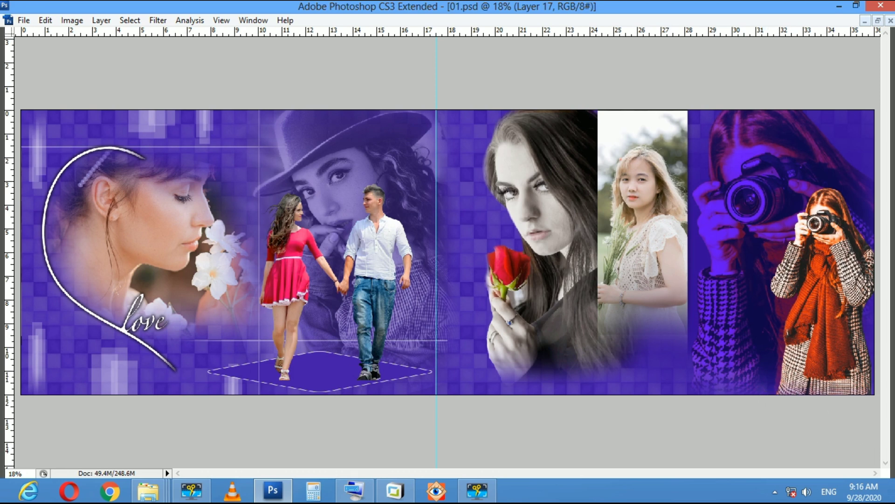
right_click(701, 369)
click(726, 397)
right_click(551, 307)
click(565, 319)
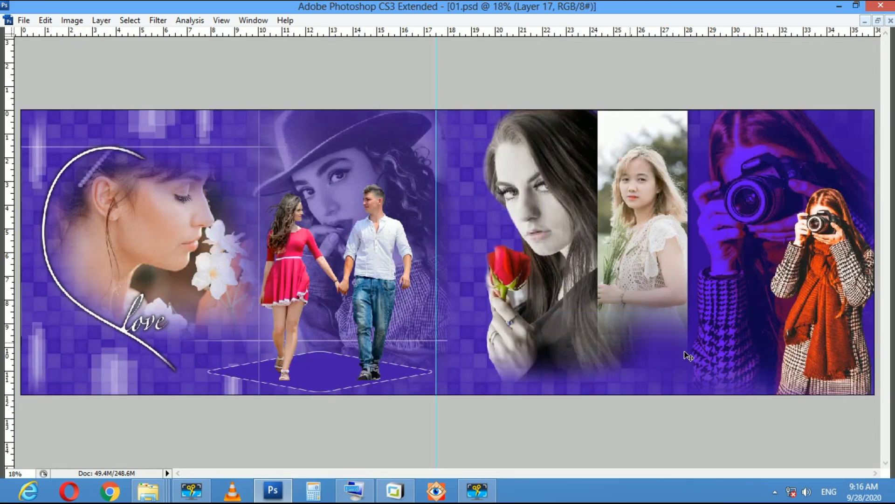